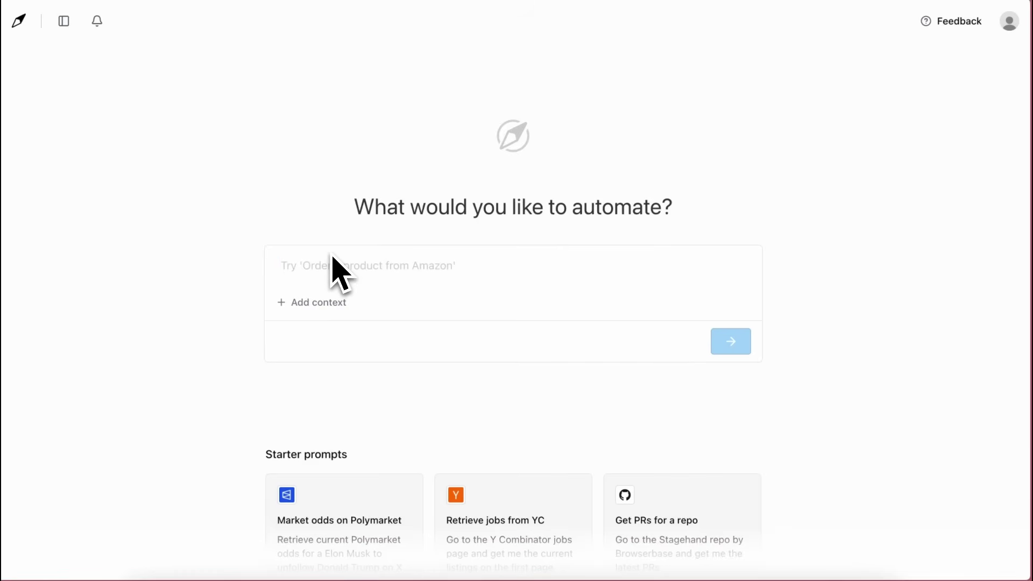
Try Director AI's task prompt and look through the types of context that can be attached.
left_click(307, 279)
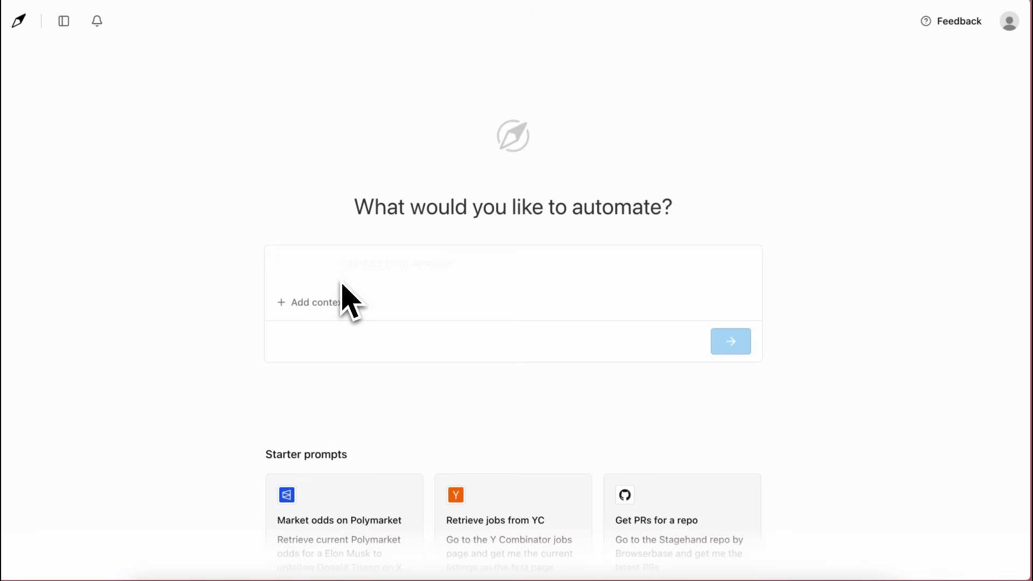
scroll(355, 381, "down", 5)
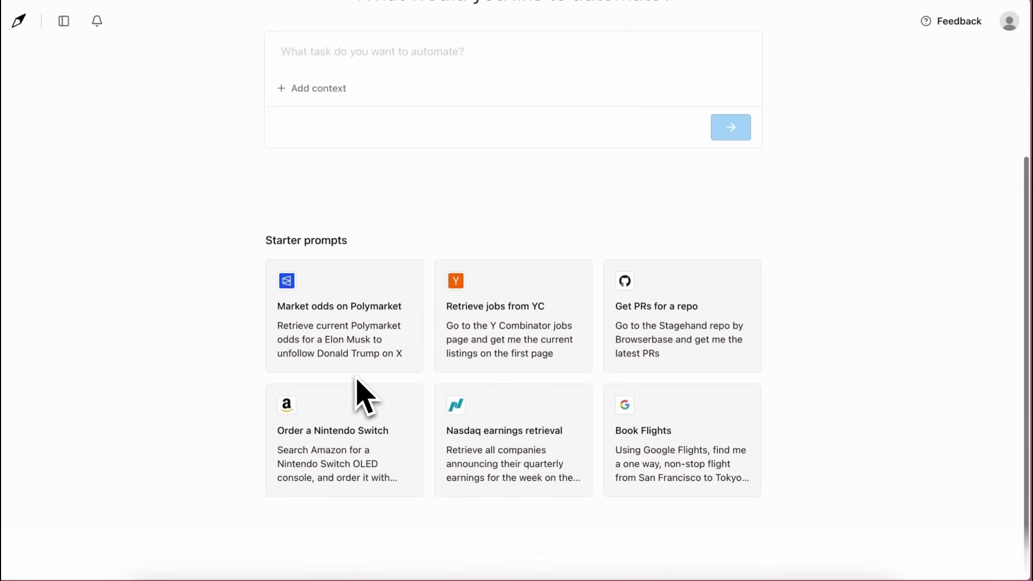
scroll(356, 388, "up", 5)
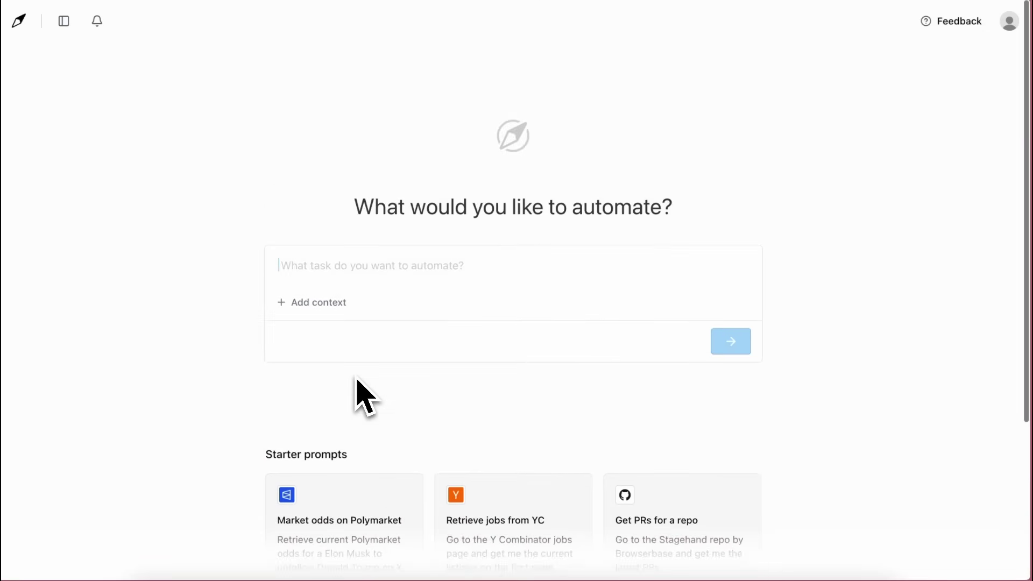
left_click(358, 263)
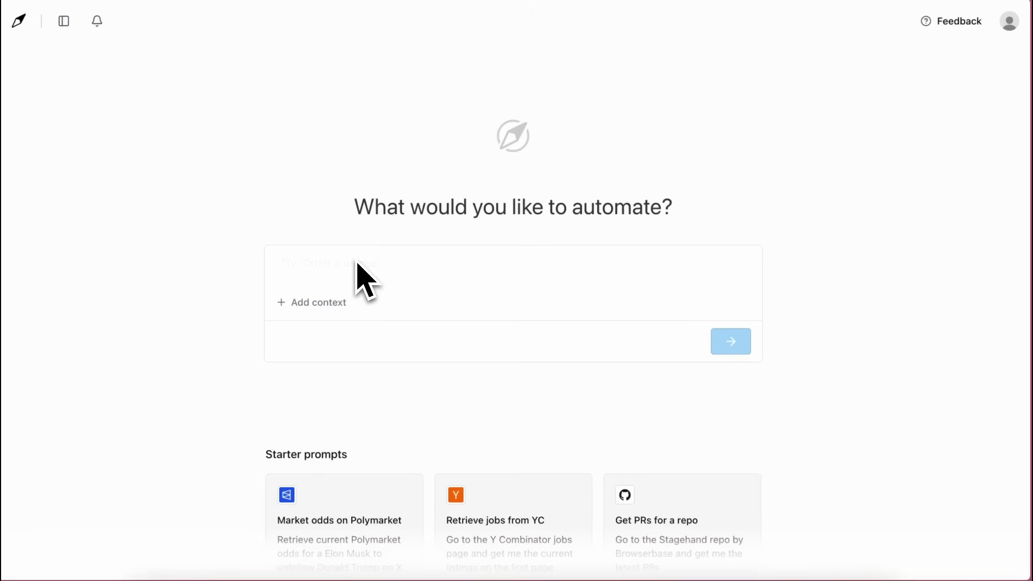
left_click(320, 303)
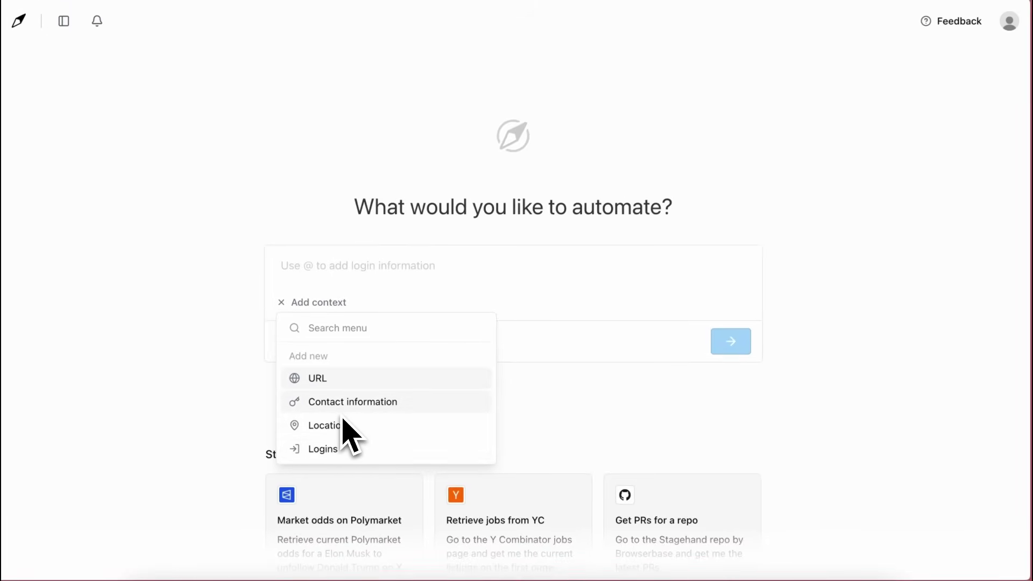
left_click(315, 302)
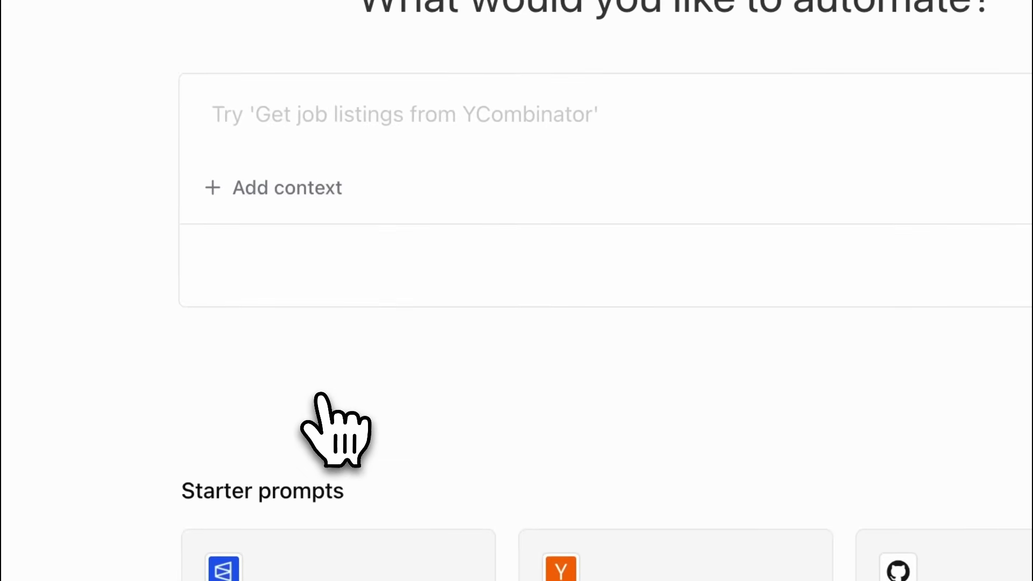
scroll(322, 397, "down", 5)
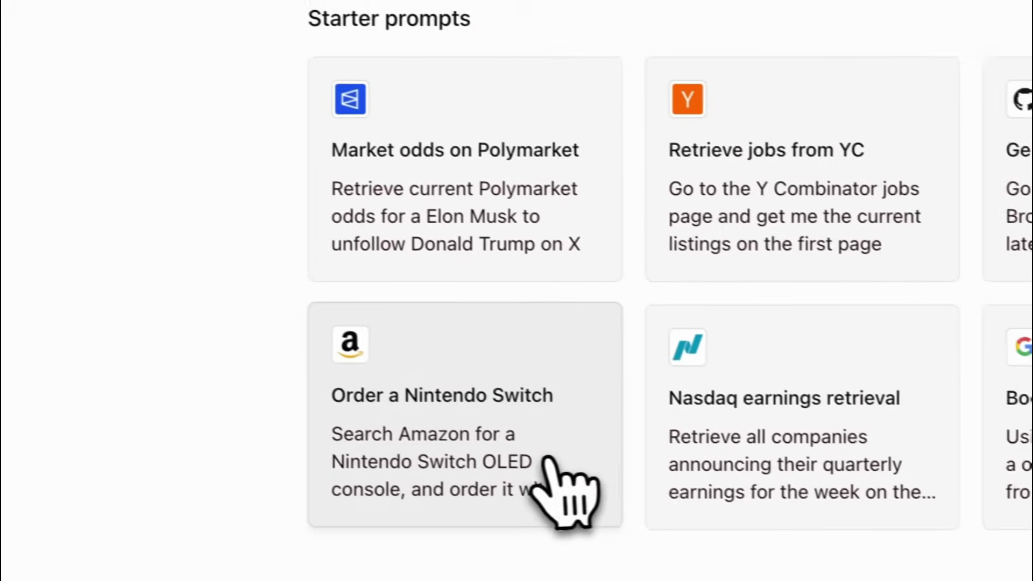
Check the past tasks list and the empty notifications panel.
left_click(129, 47)
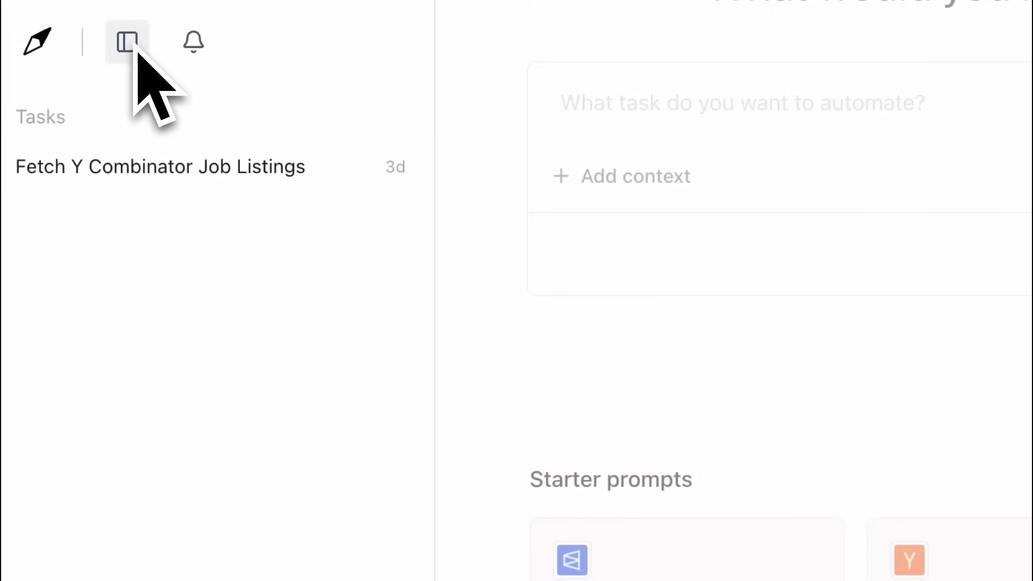
left_click(207, 45)
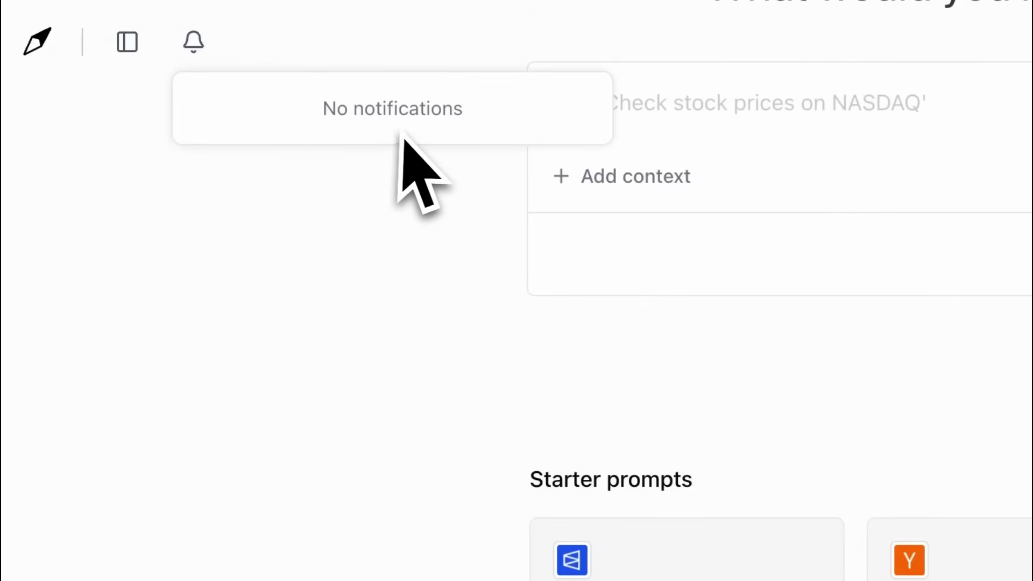
left_click(713, 336)
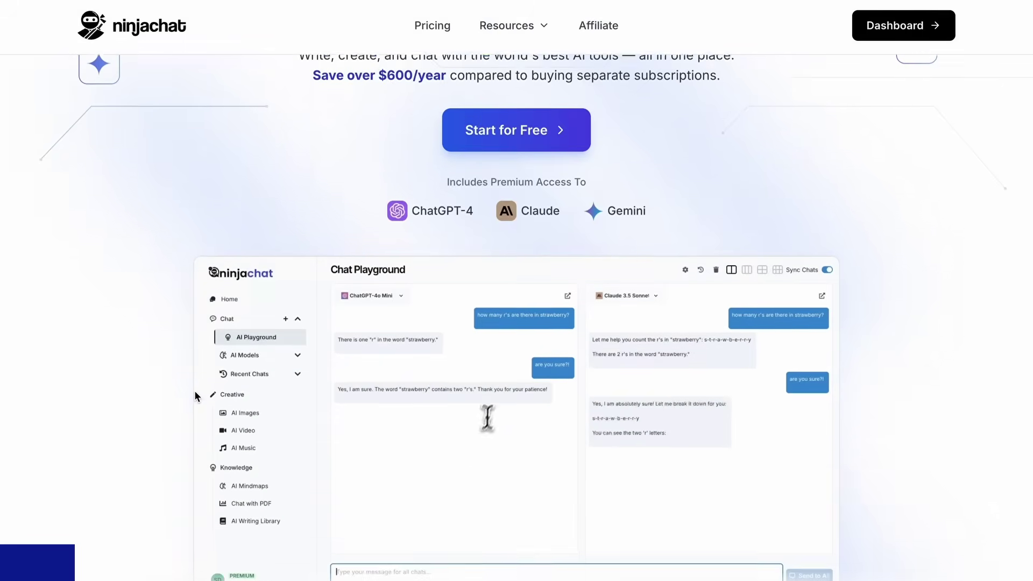
Start a NinjaChat chat with Gemini 2.0 Flash and ask 'tesla cars?'.
scroll(195, 396, "down", 10)
scroll(195, 402, "down", 20)
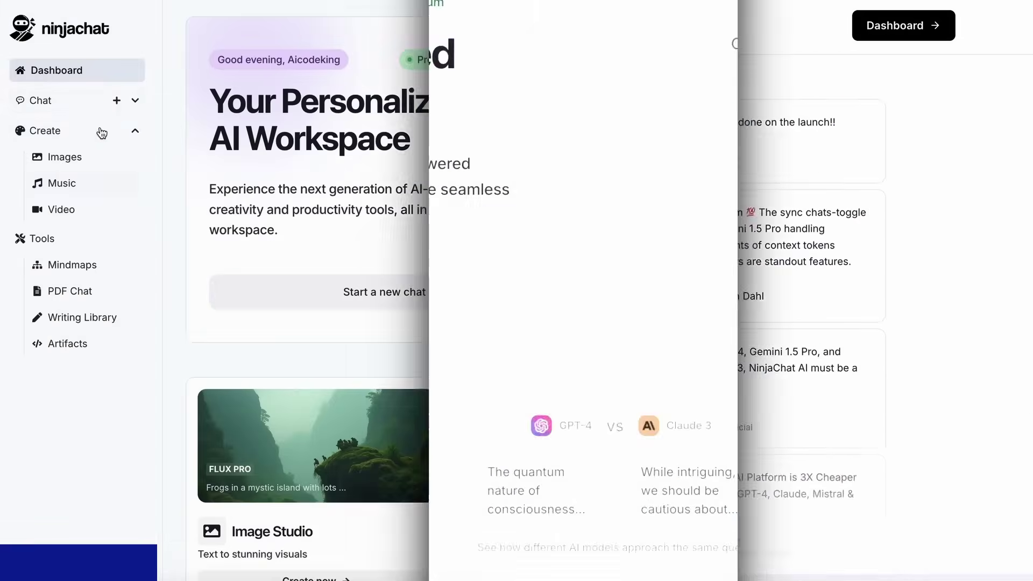
left_click(135, 100)
left_click(116, 103)
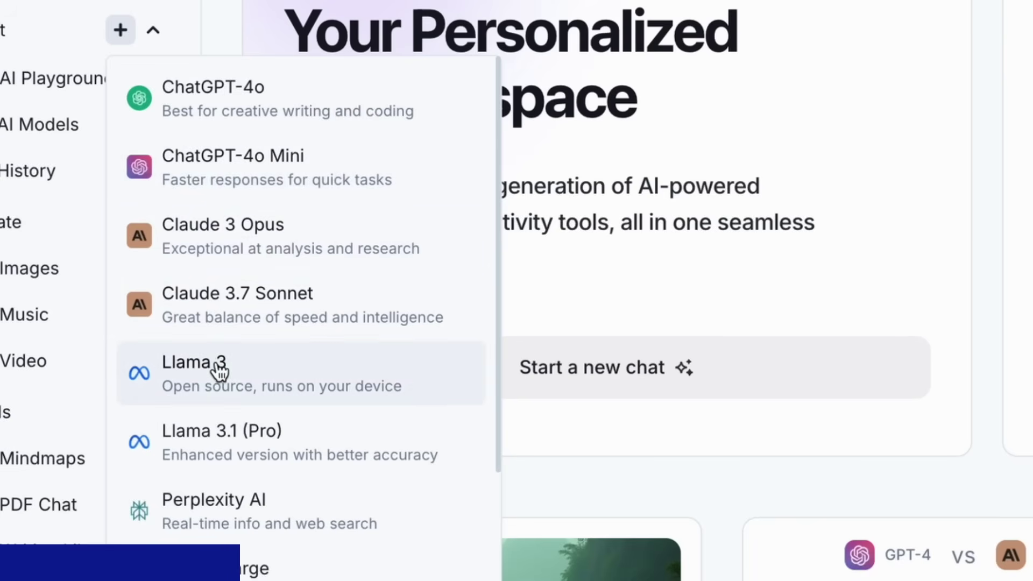
scroll(263, 544, "down", 5)
scroll(268, 551, "down", 1)
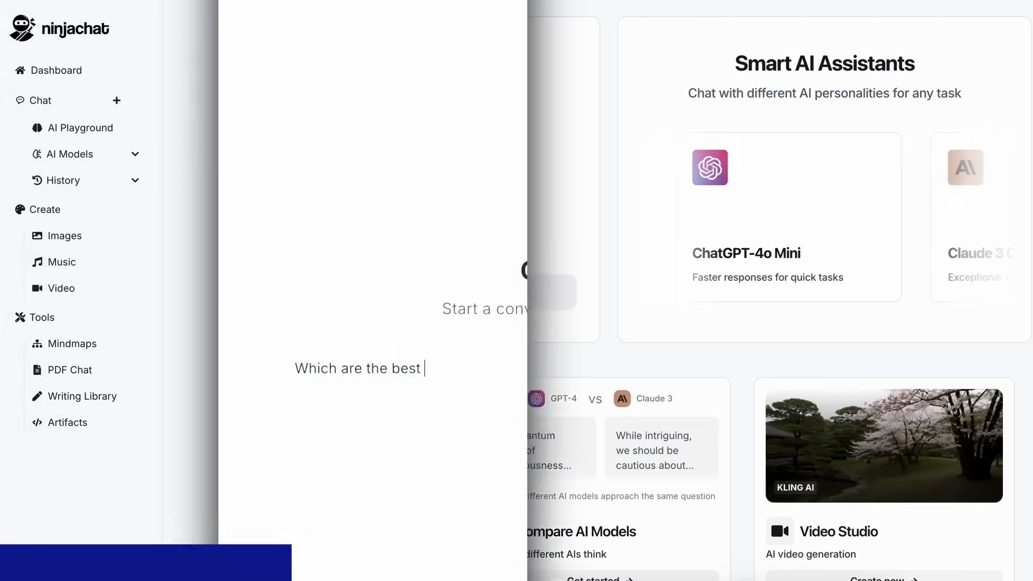
type("tesla cars")
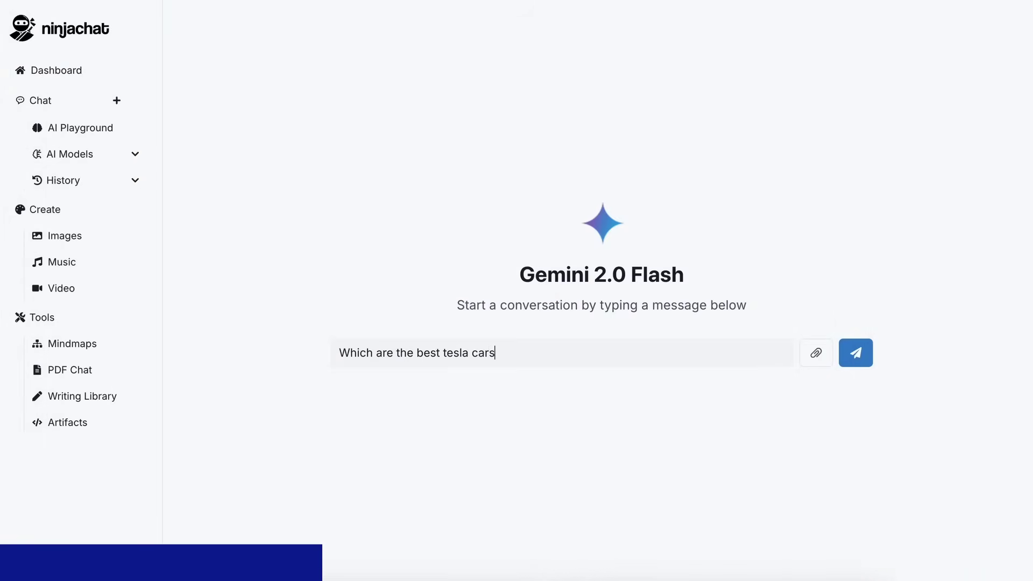
type("?")
key("Return")
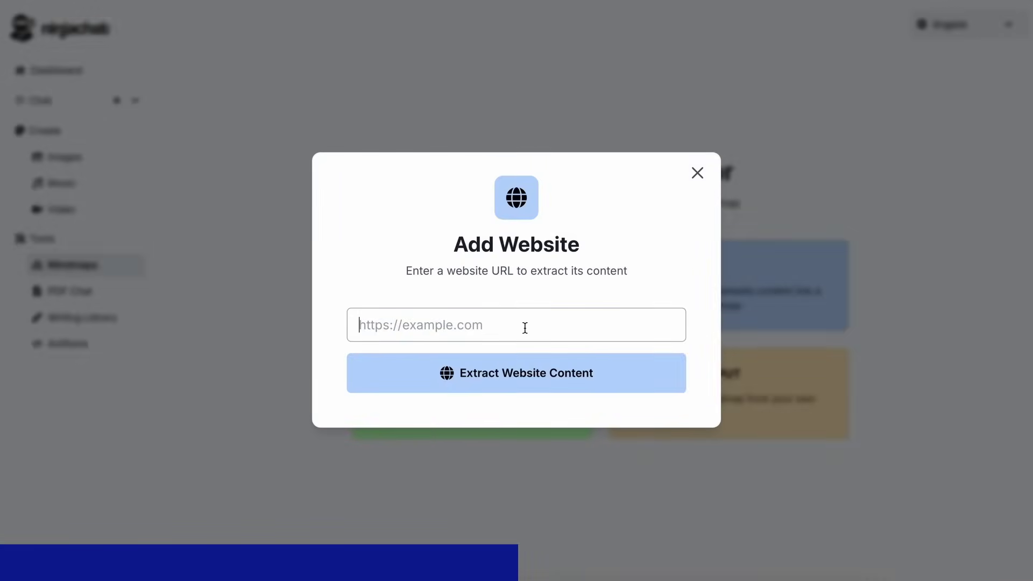
Build a mindmap from the pasted Mistral OCR URL, move the Document node, then show yearly plan prices.
type("https://mistral.ai/en/news/mistral-ocr")
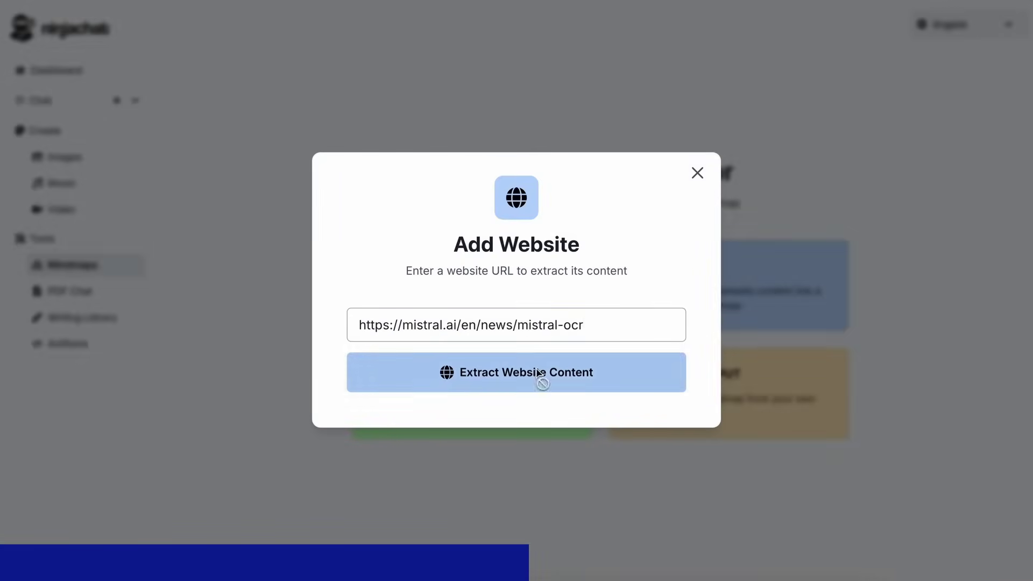
left_click(541, 383)
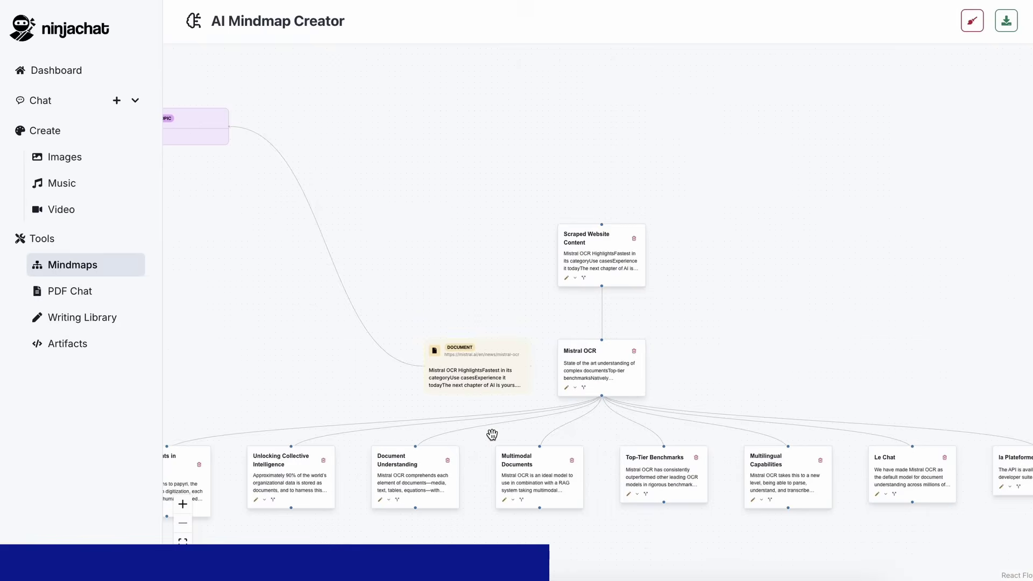
scroll(492, 434, "up", 5)
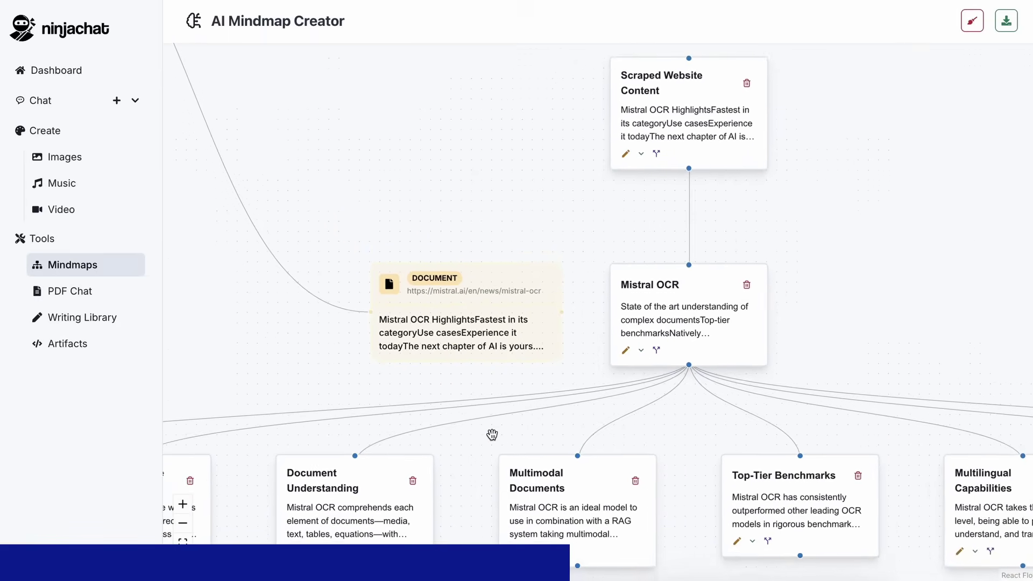
left_click_drag(486, 262, 368, 184)
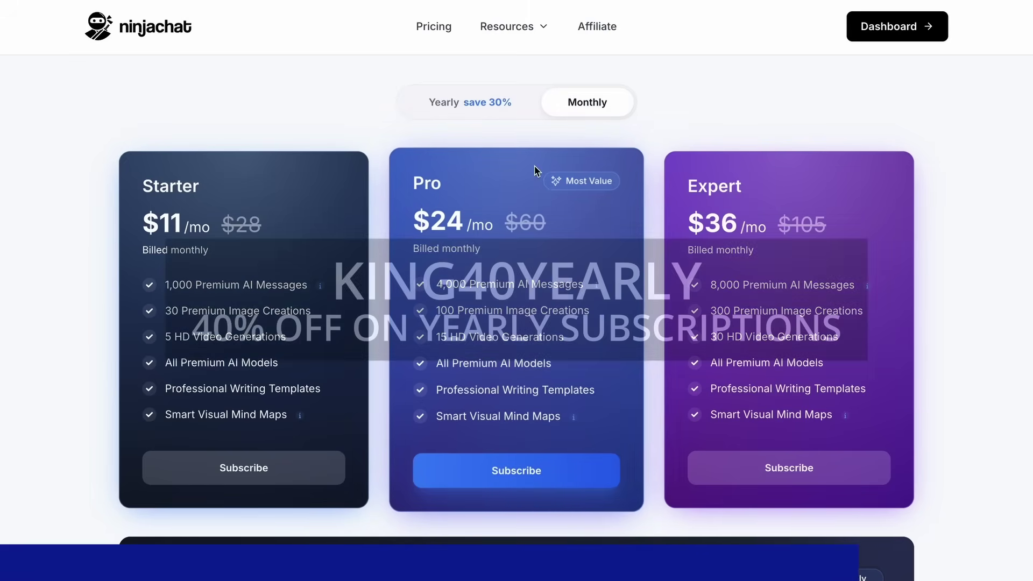
left_click(498, 98)
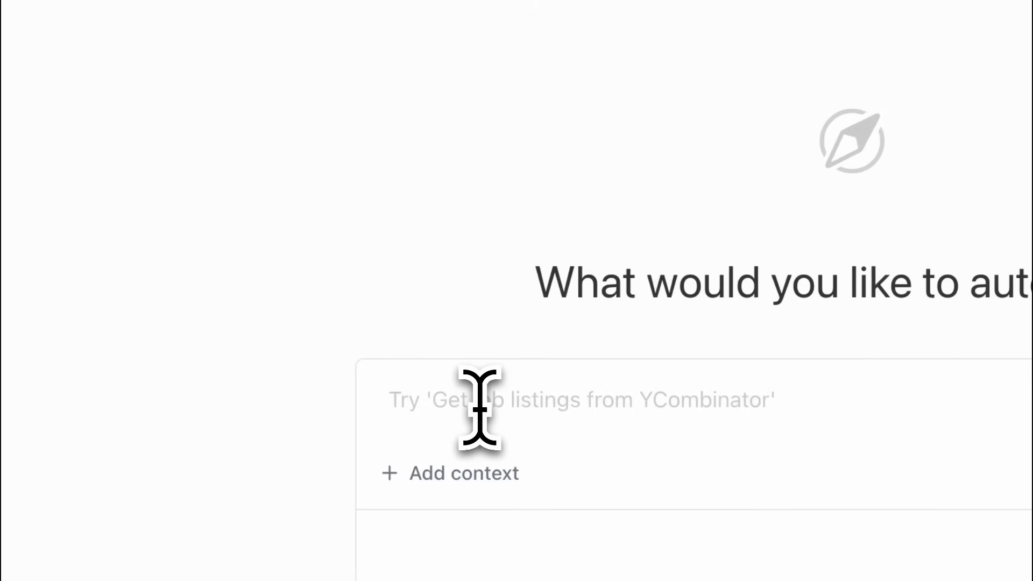
Ask Director AI 'Tell me about the trending repos on github' and scroll through the returned summary.
type("Tell")
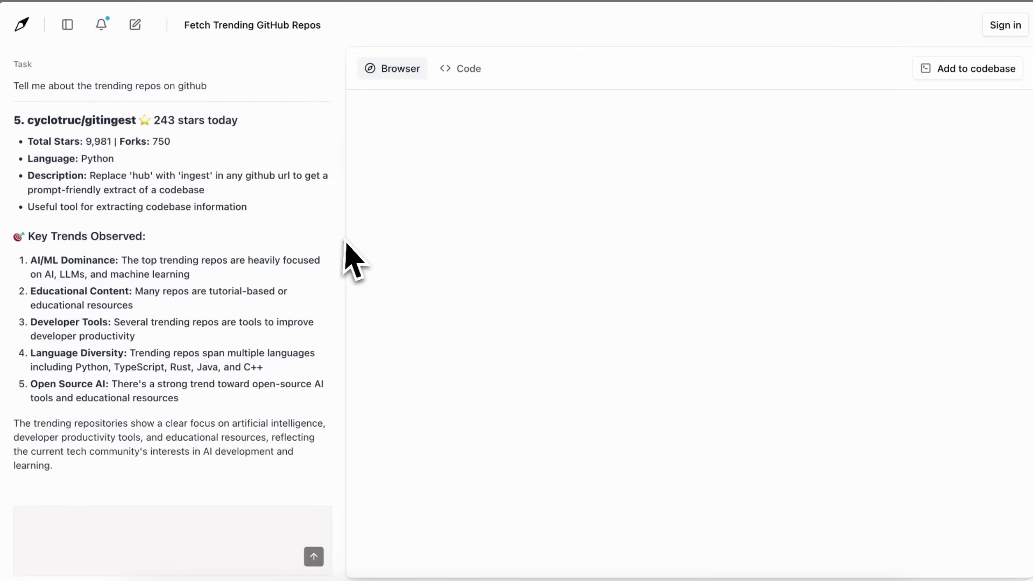
right_click(407, 239)
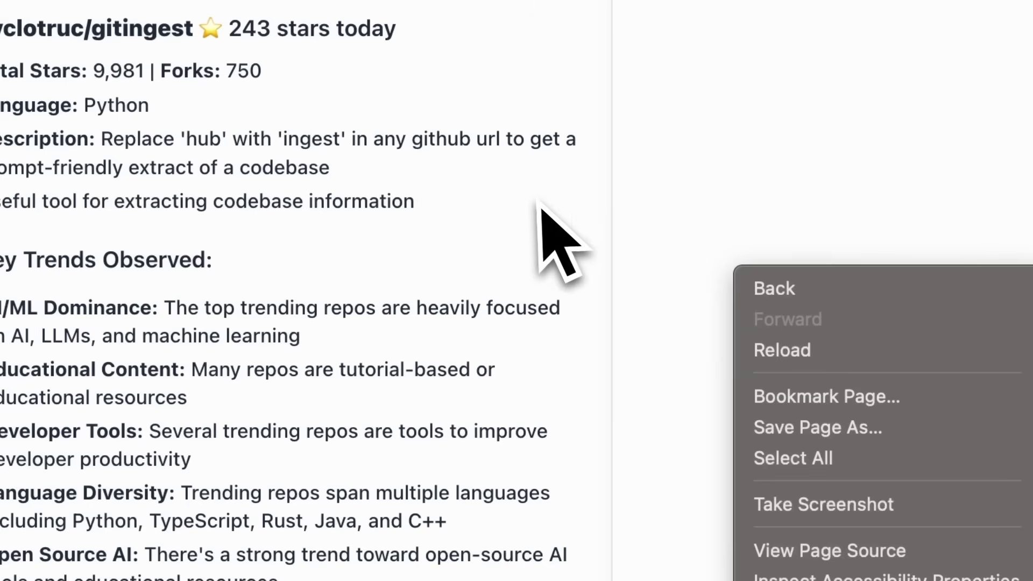
left_click(541, 208)
scroll(534, 207, "up", 15)
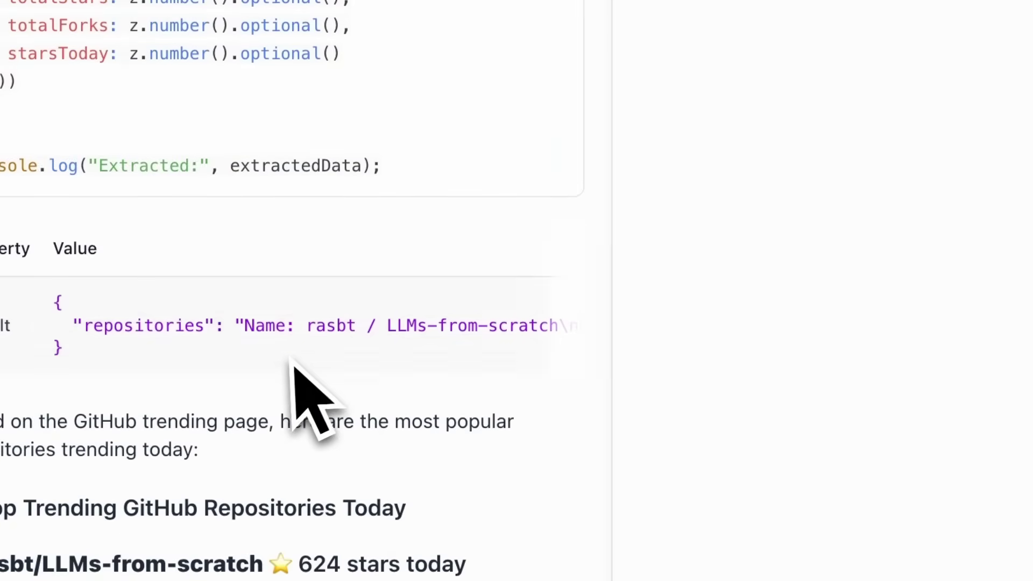
scroll(345, 414, "down", 10)
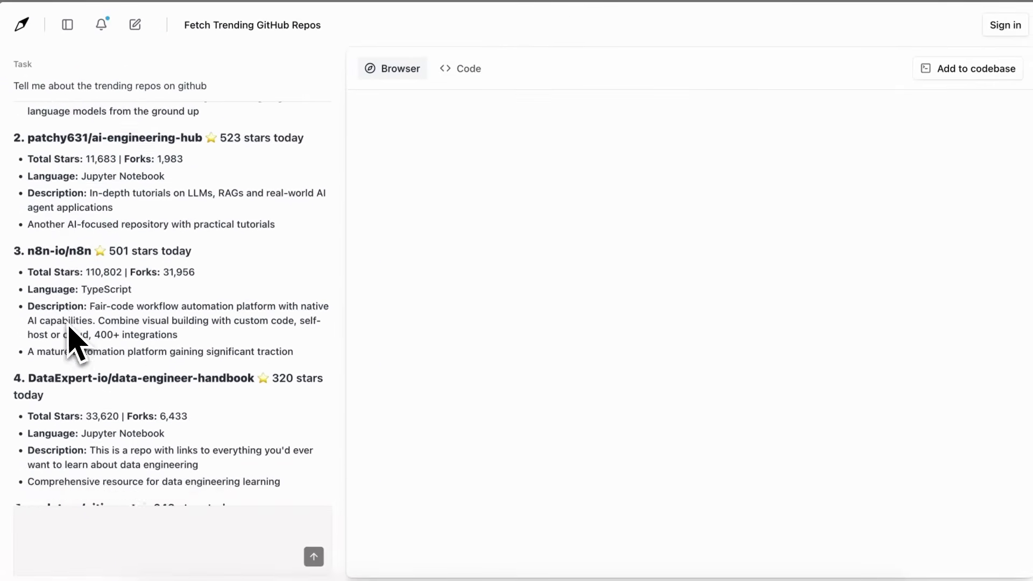
scroll(75, 325, "down", 4)
Scroll through the generated Stagehand script in the Code tab.
left_click(461, 70)
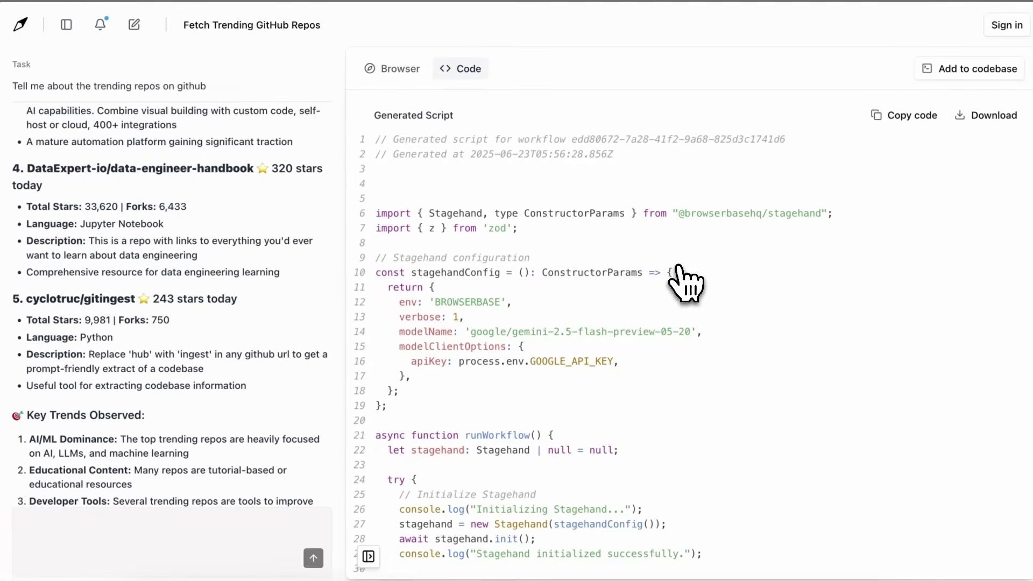
scroll(652, 403, "down", 10)
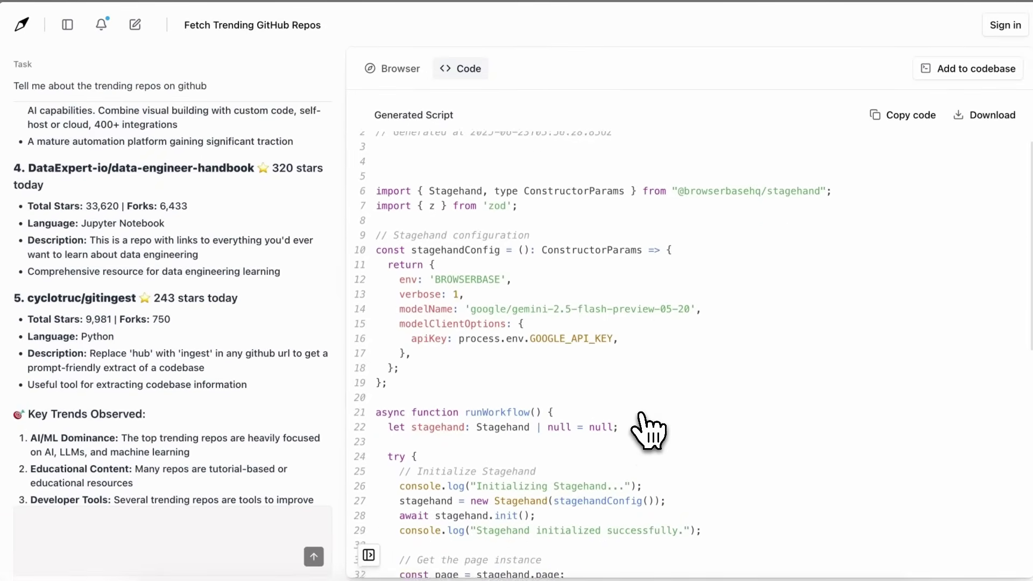
scroll(649, 430, "down", 5)
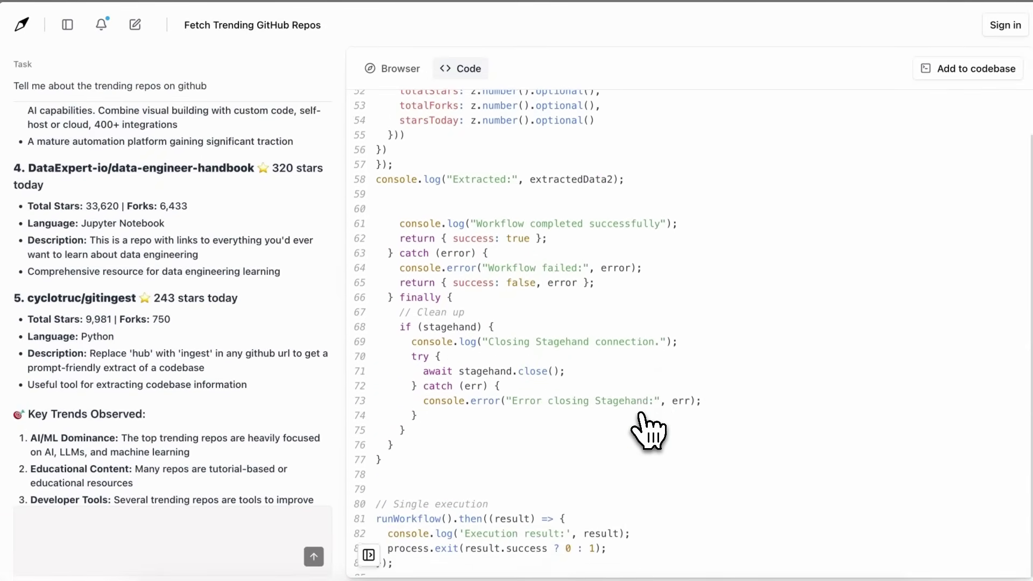
scroll(664, 336, "up", 8)
scroll(665, 336, "up", 10)
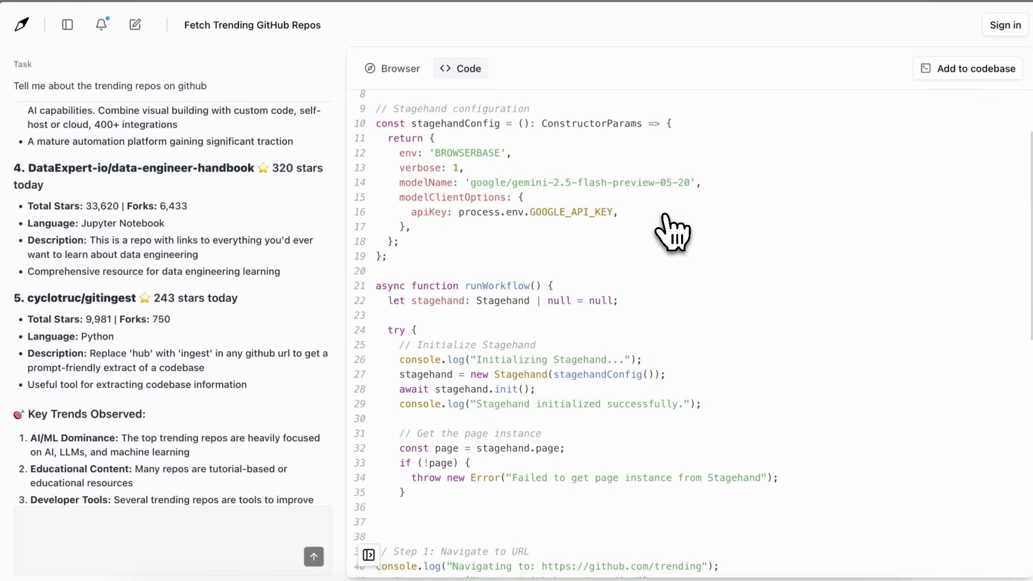
scroll(669, 226, "up", 2)
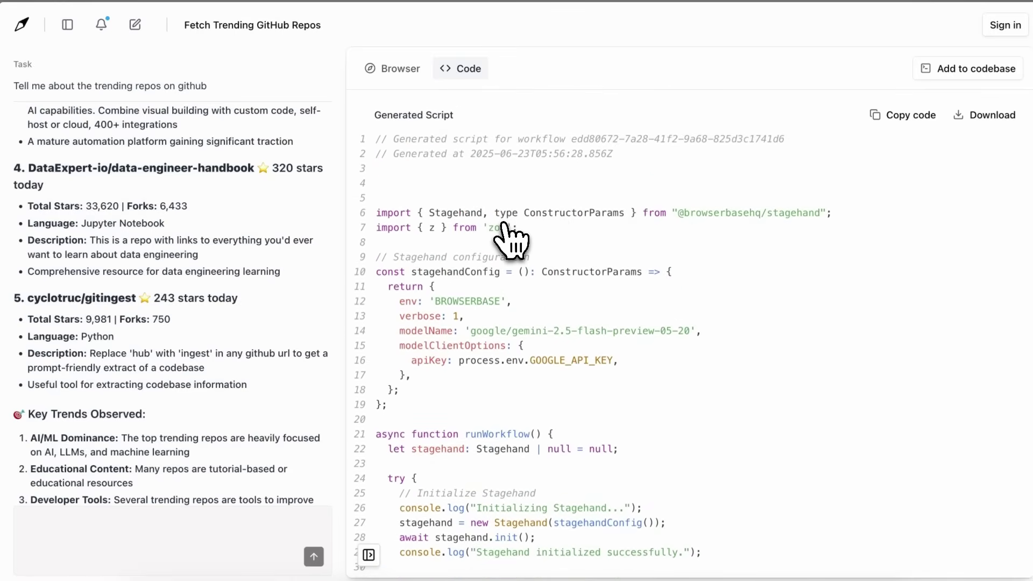
scroll(506, 231, "down", 7)
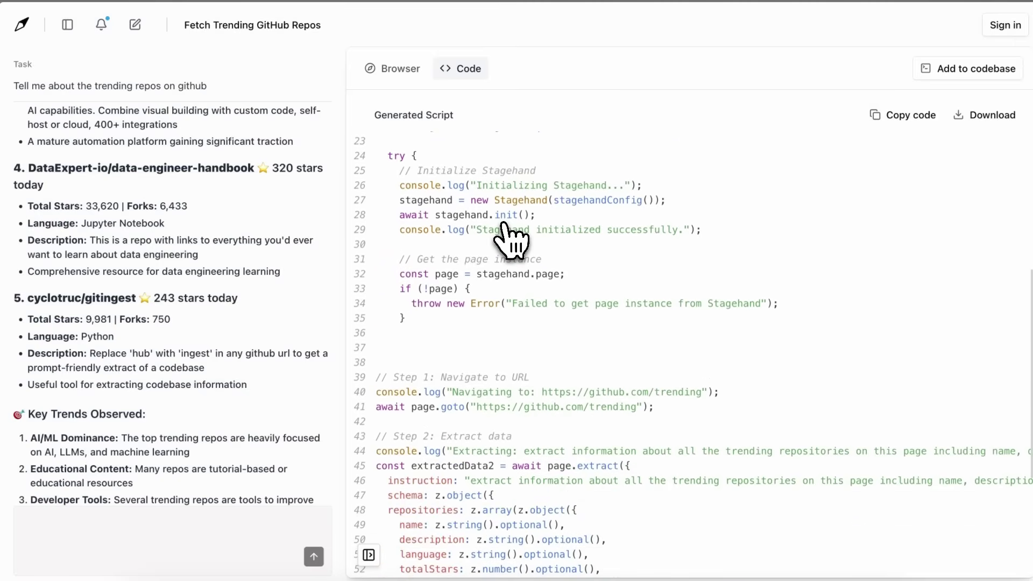
scroll(508, 231, "down", 4)
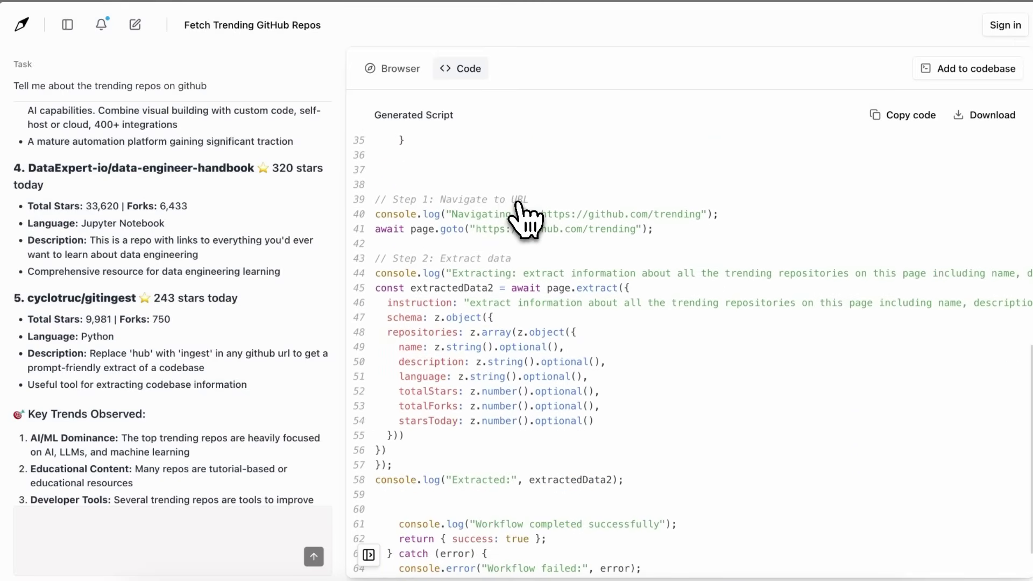
scroll(524, 214, "down", 6)
scroll(529, 213, "up", 4)
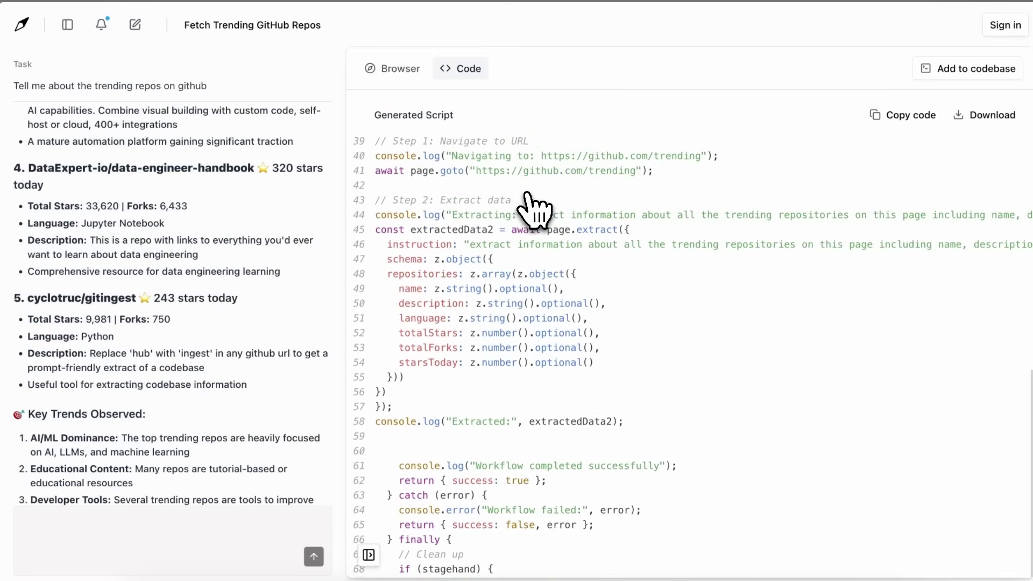
scroll(535, 210, "up", 4)
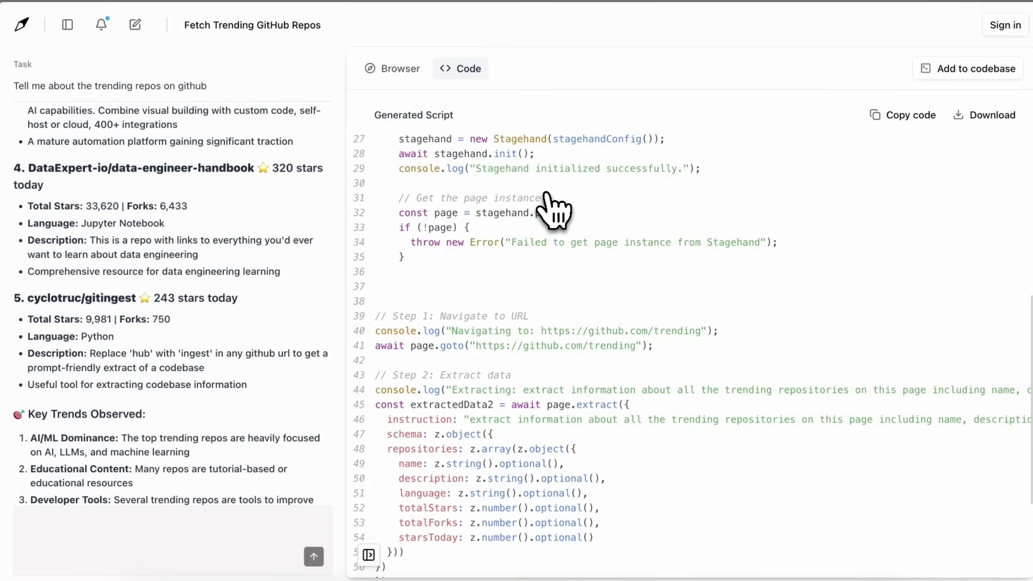
scroll(556, 211, "up", 9)
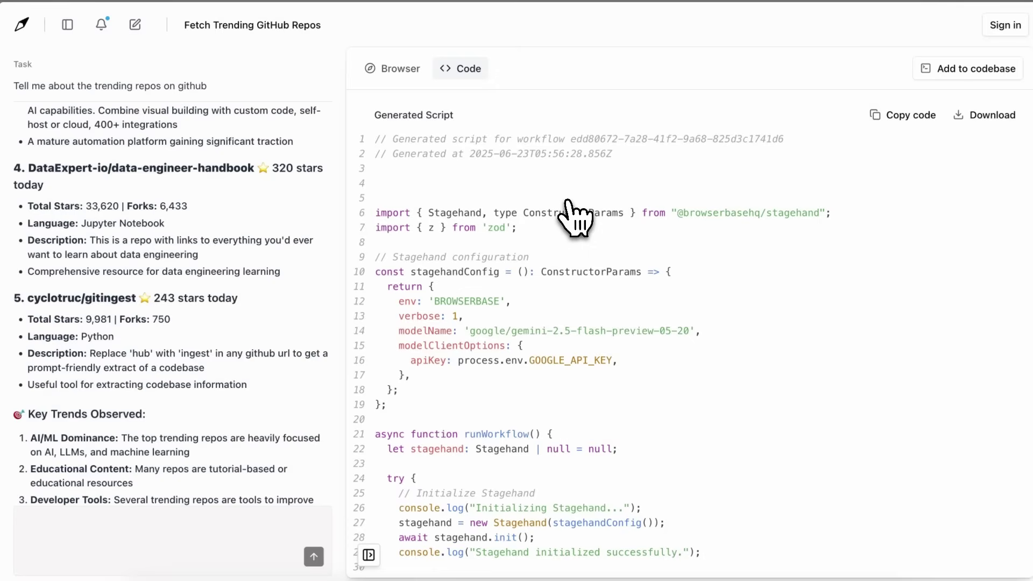
scroll(572, 218, "down", 10)
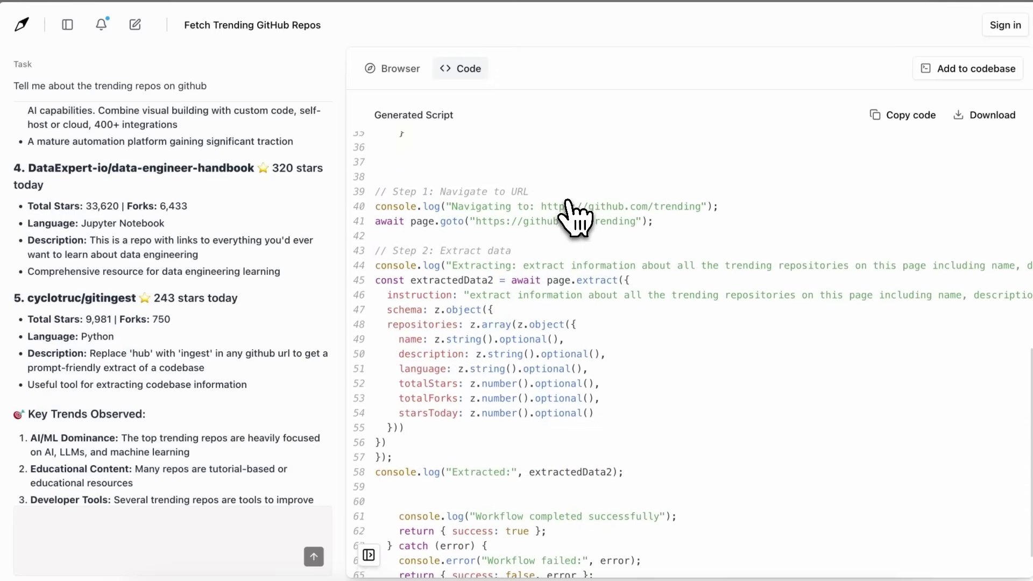
scroll(572, 218, "down", 2)
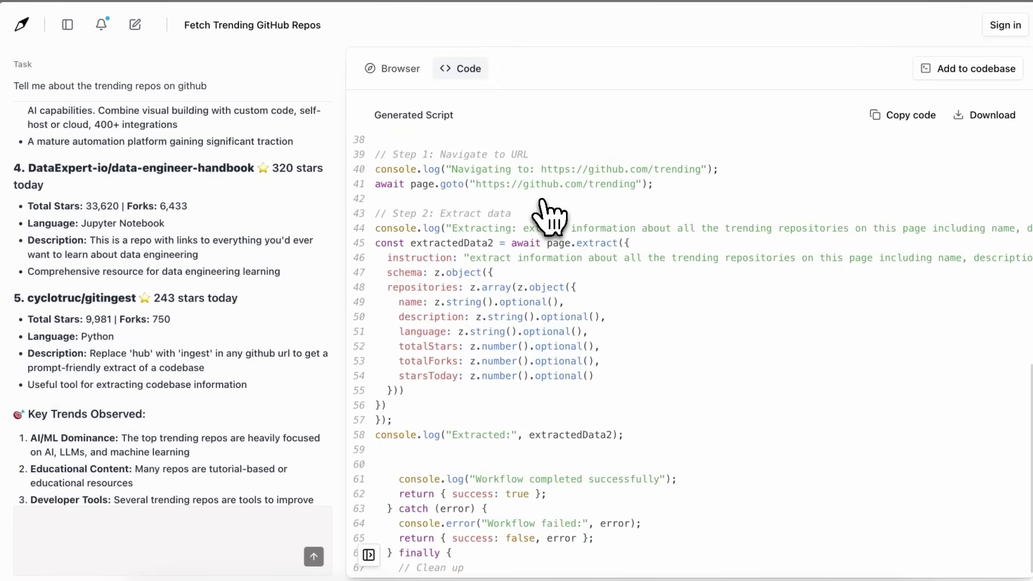
scroll(548, 215, "down", 3)
scroll(549, 213, "down", 5)
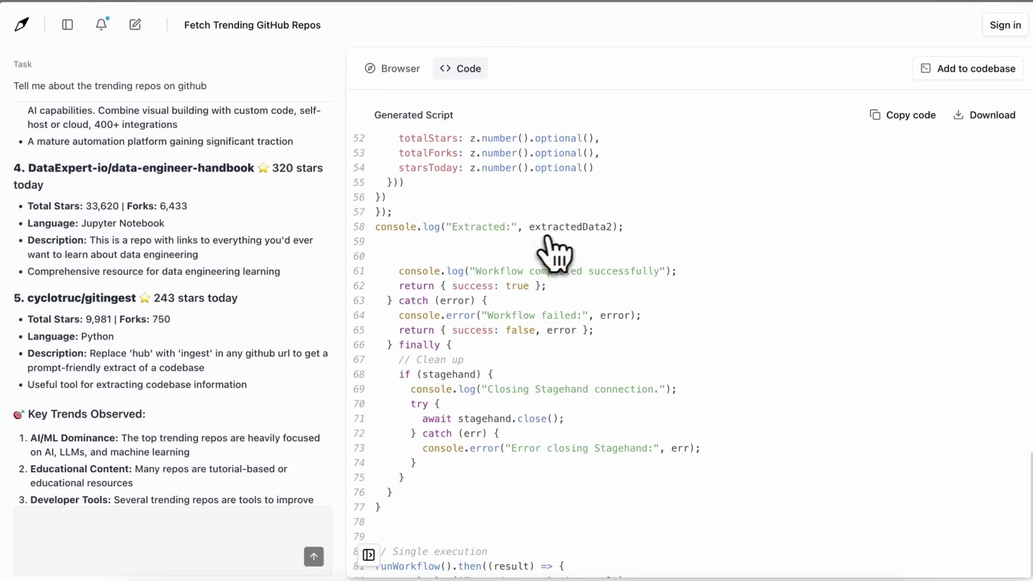
Reveal the Add to codebase npx command, close it, and return to the Browser view.
left_click(939, 75)
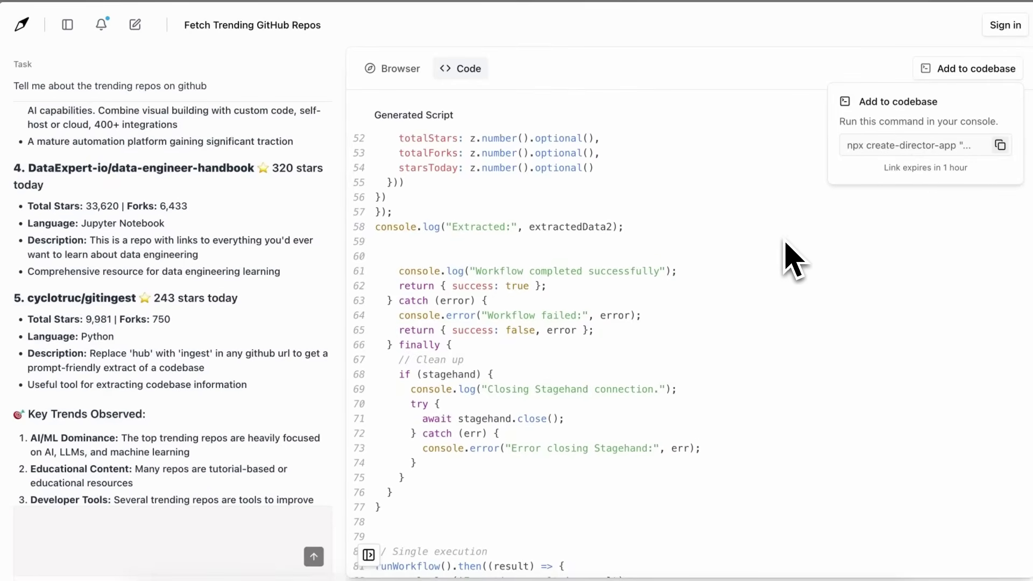
left_click(820, 238)
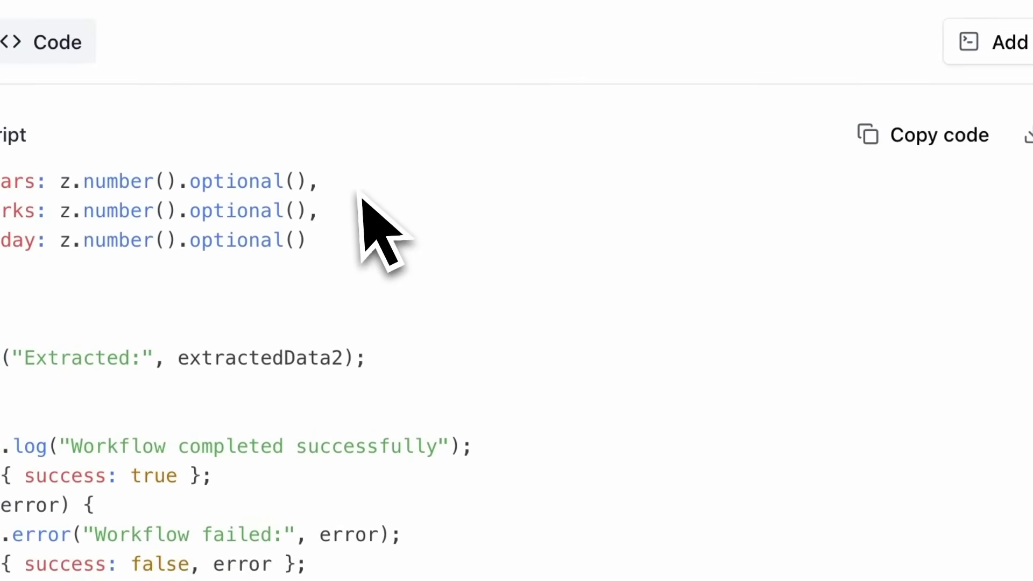
scroll(445, 288, "up", 10)
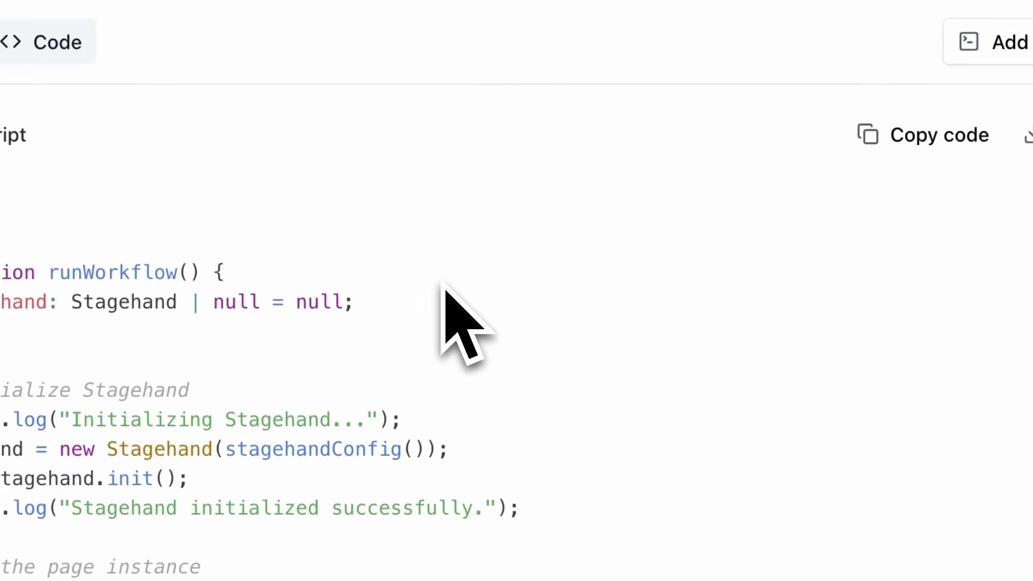
left_click(403, 153)
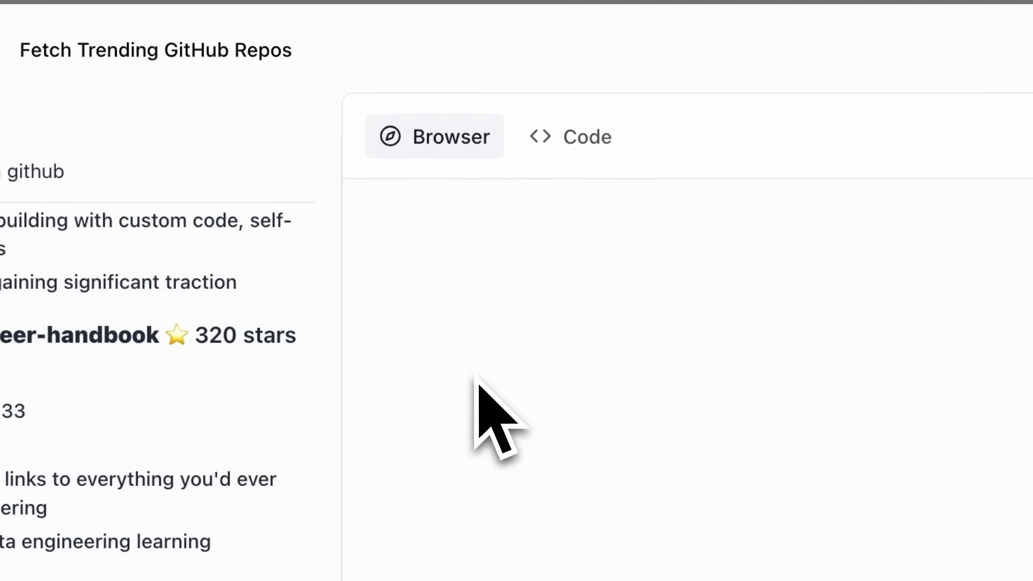
Expand the 'Screenshot taken' entry in the task log to view the GitHub Trending capture.
scroll(196, 428, "up", 15)
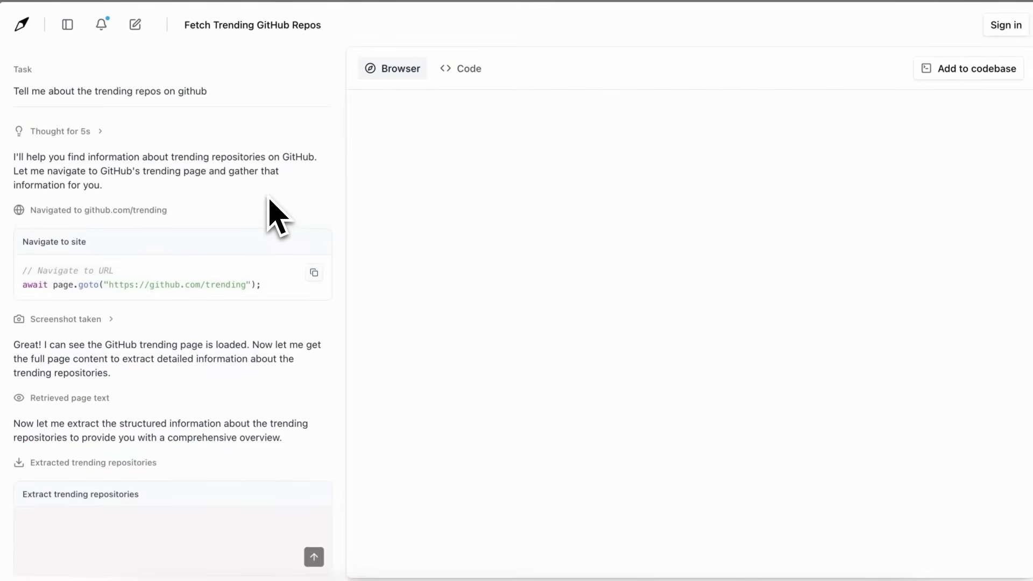
scroll(275, 232, "down", 15)
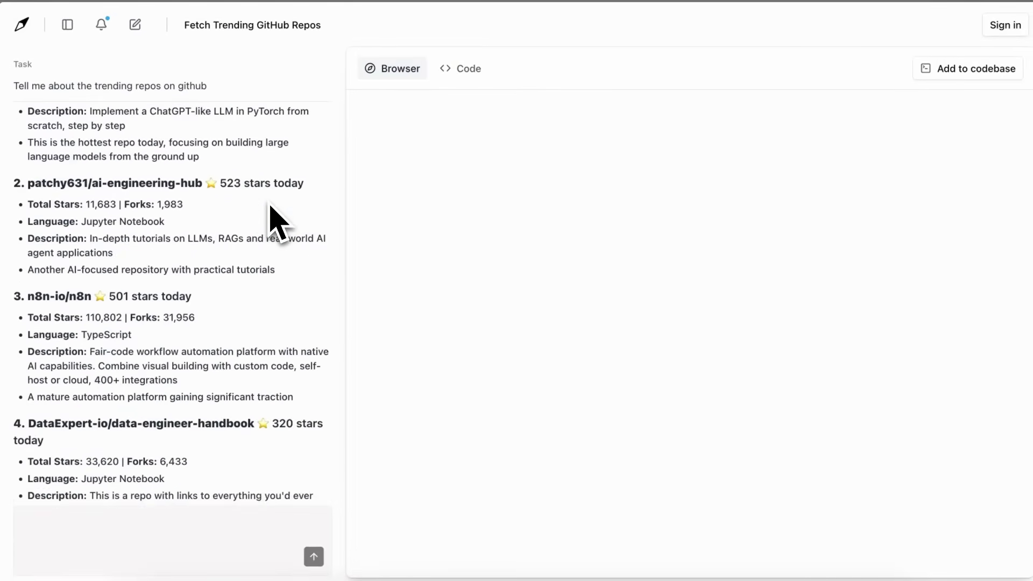
scroll(277, 223, "up", 10)
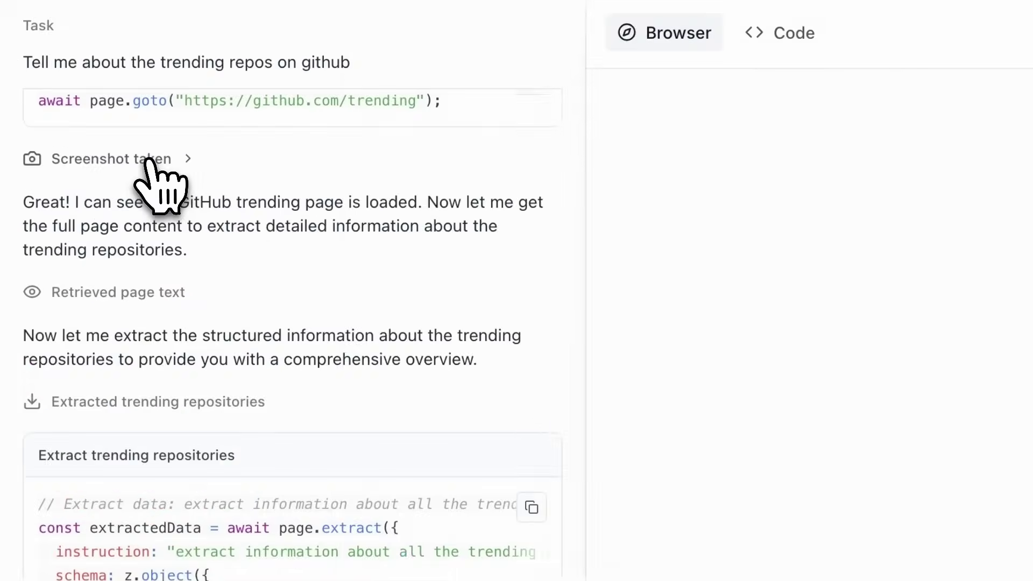
left_click(86, 143)
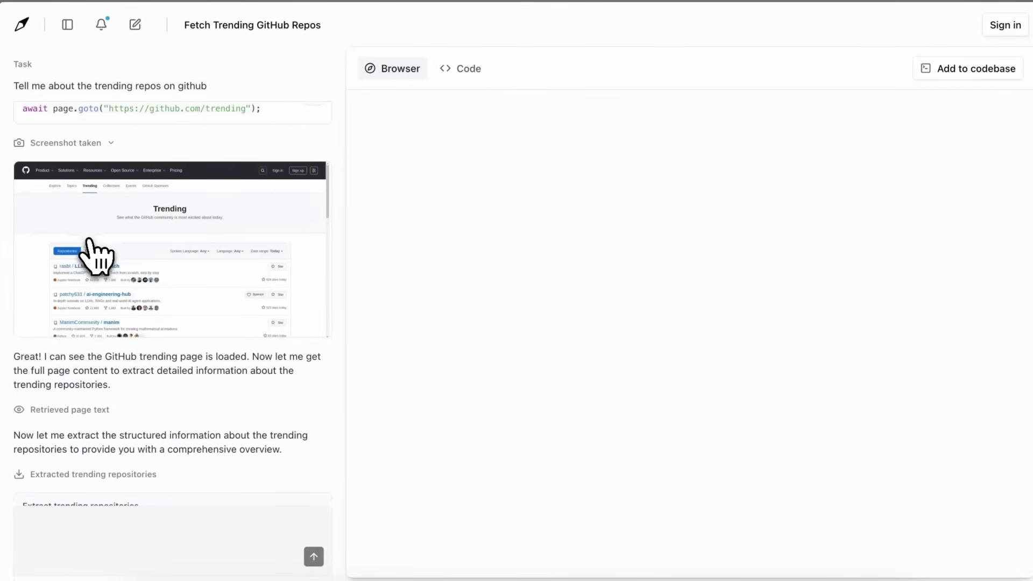
scroll(167, 382, "down", 20)
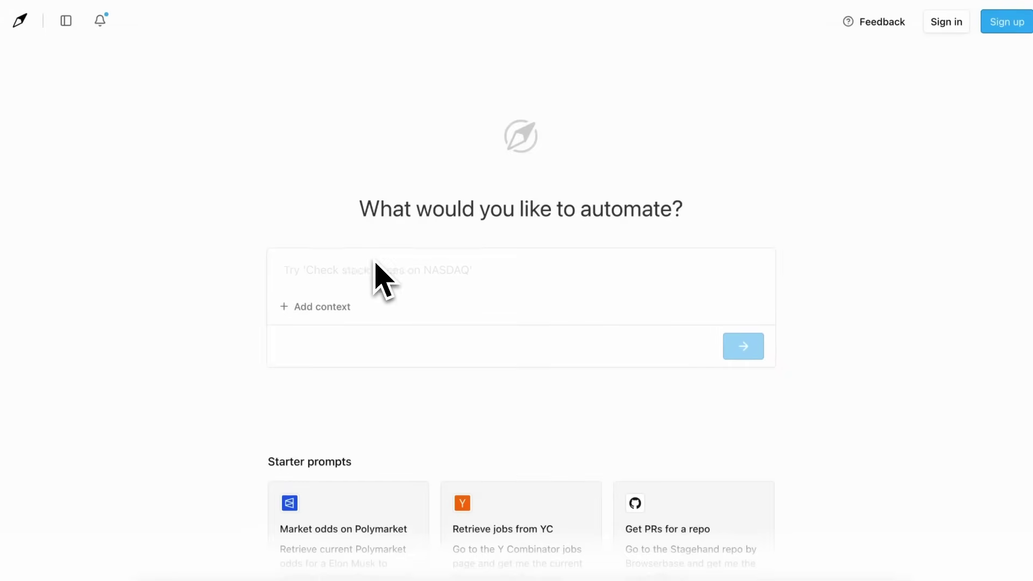
Submit 'Make me a minesweeper game in the design of Apple's New Liquid Glass'.
type("Make me a minesweeper game in the design of Apple's N")
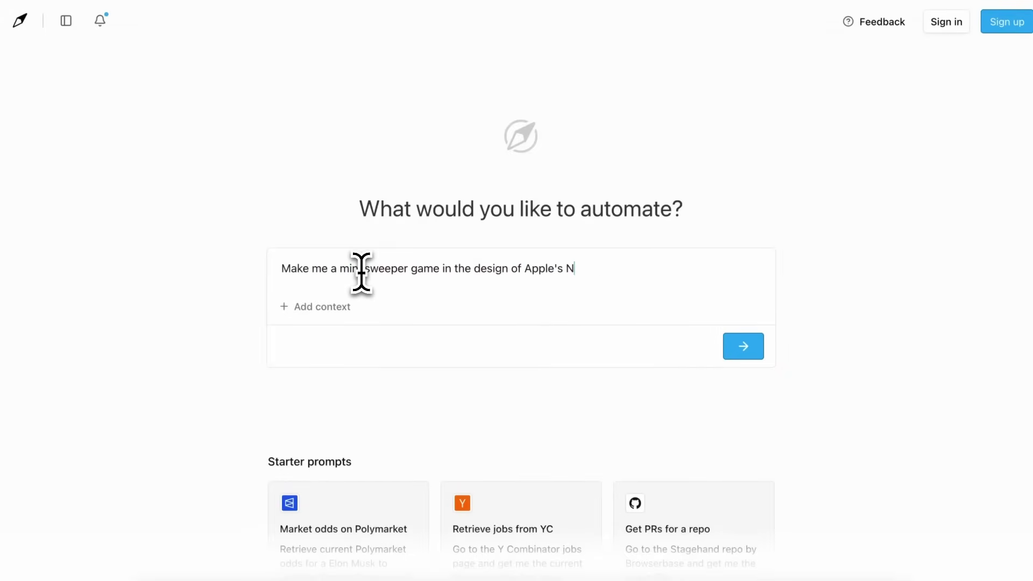
type("ss")
key("Return")
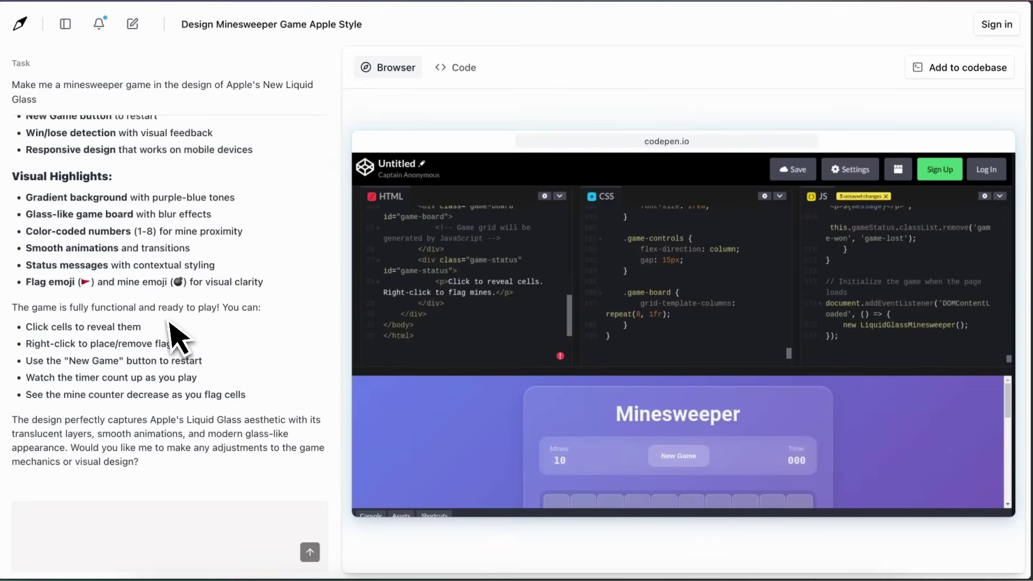
Scroll up the task log and switch the side panel to the Code tab's Generated Script.
scroll(186, 331, "up", 7)
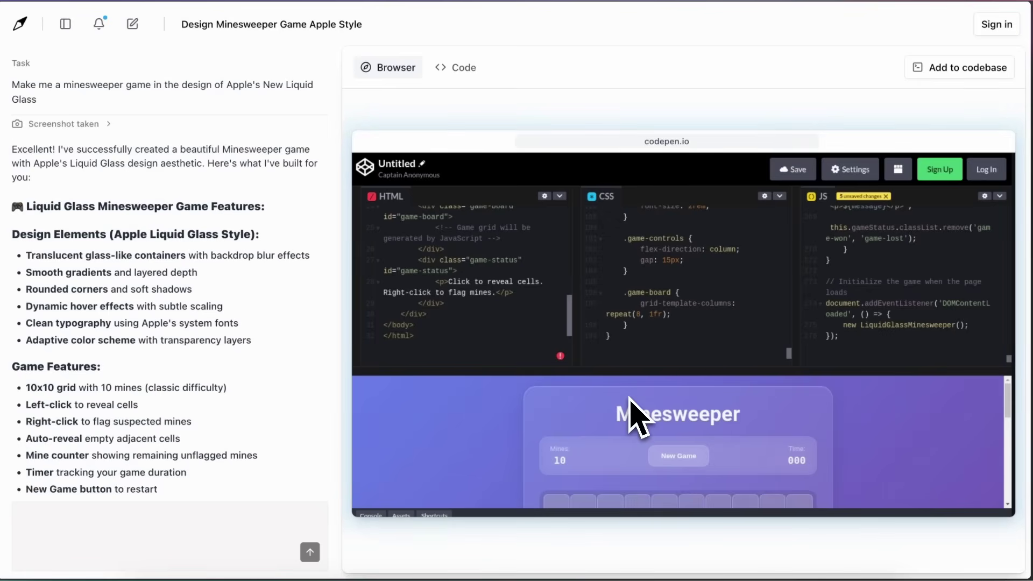
scroll(185, 358, "up", 20)
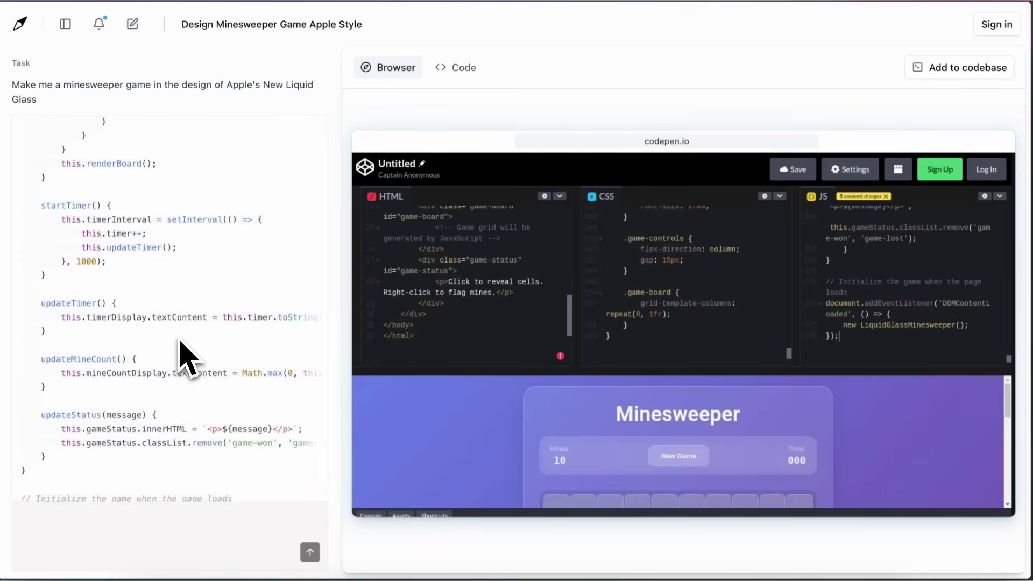
scroll(185, 358, "up", 20)
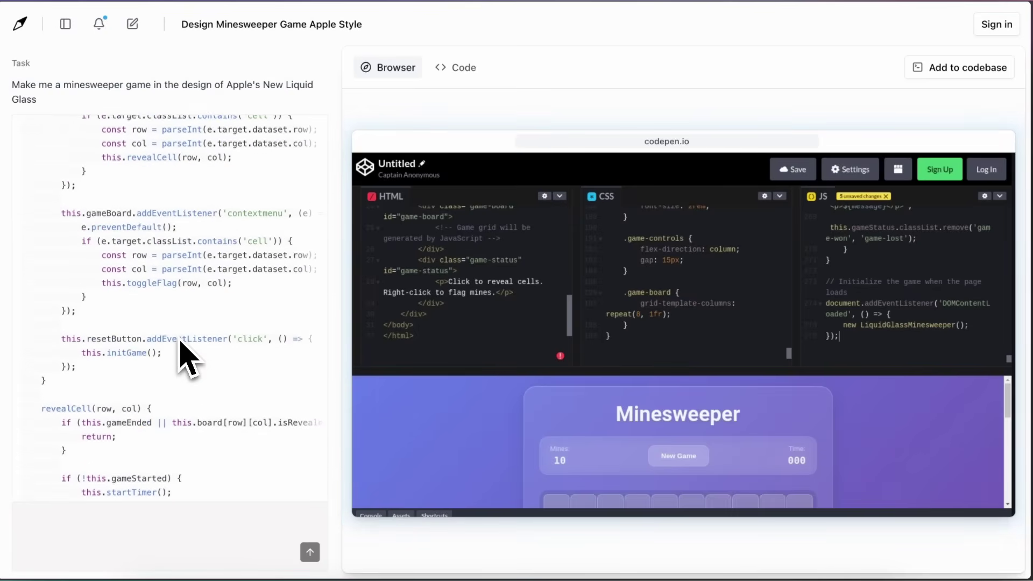
scroll(186, 357, "up", 20)
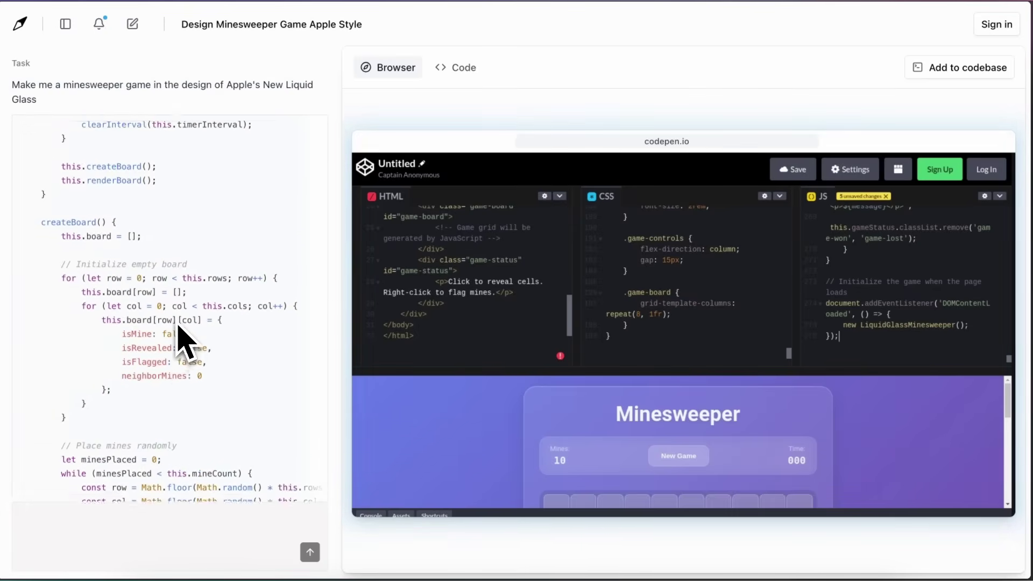
scroll(180, 331, "up", 5)
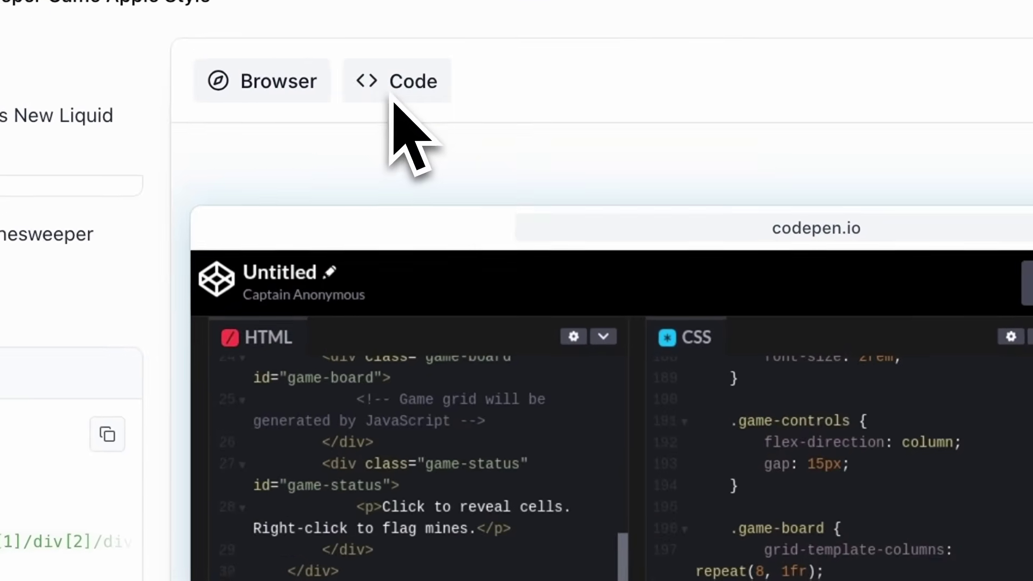
left_click(453, 70)
Scroll through the Minesweeper Generated Script, then go back to the live CodePen preview.
left_click(389, 94)
scroll(691, 538, "down", 20)
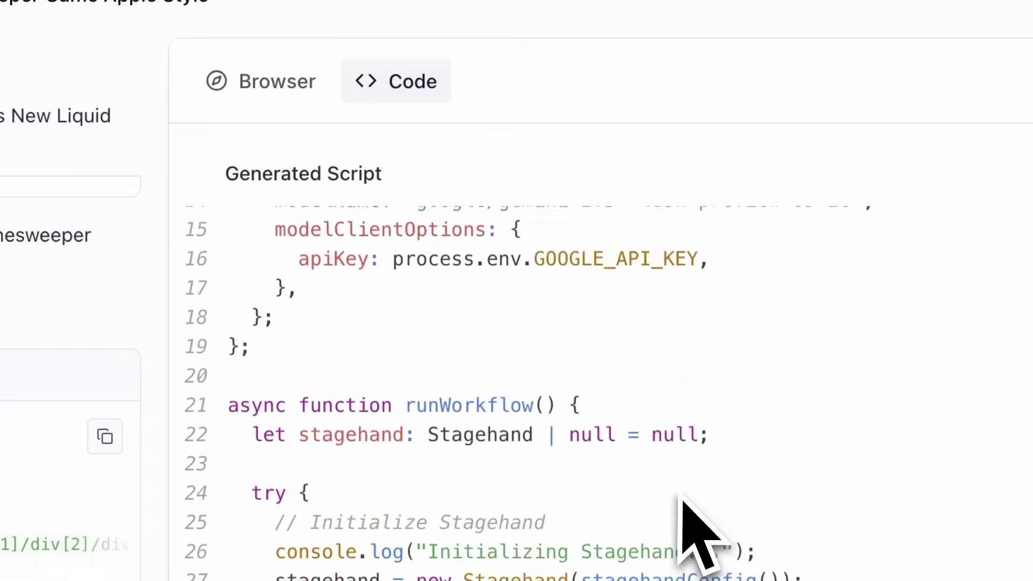
scroll(680, 500, "down", 20)
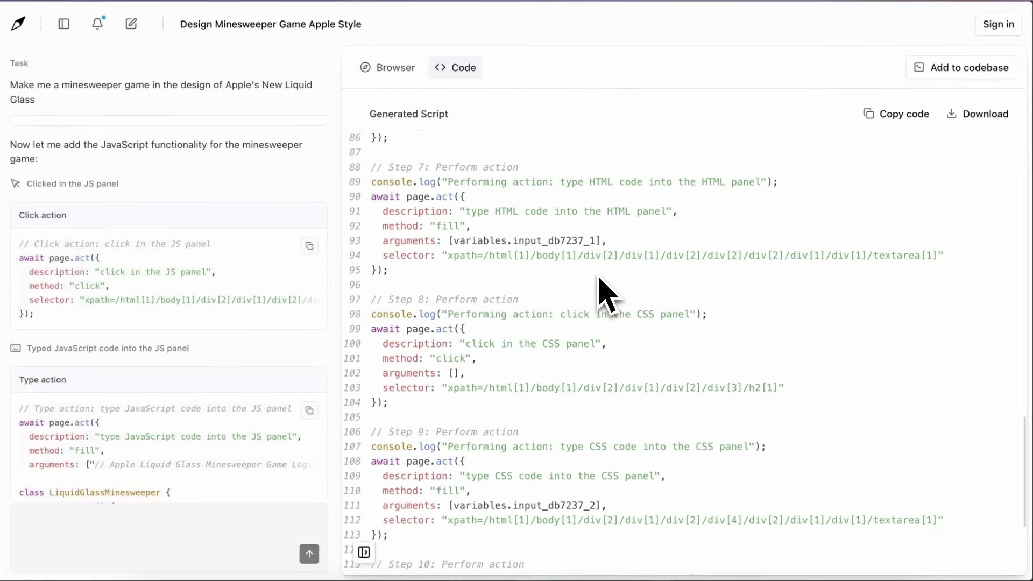
scroll(599, 279, "up", 20)
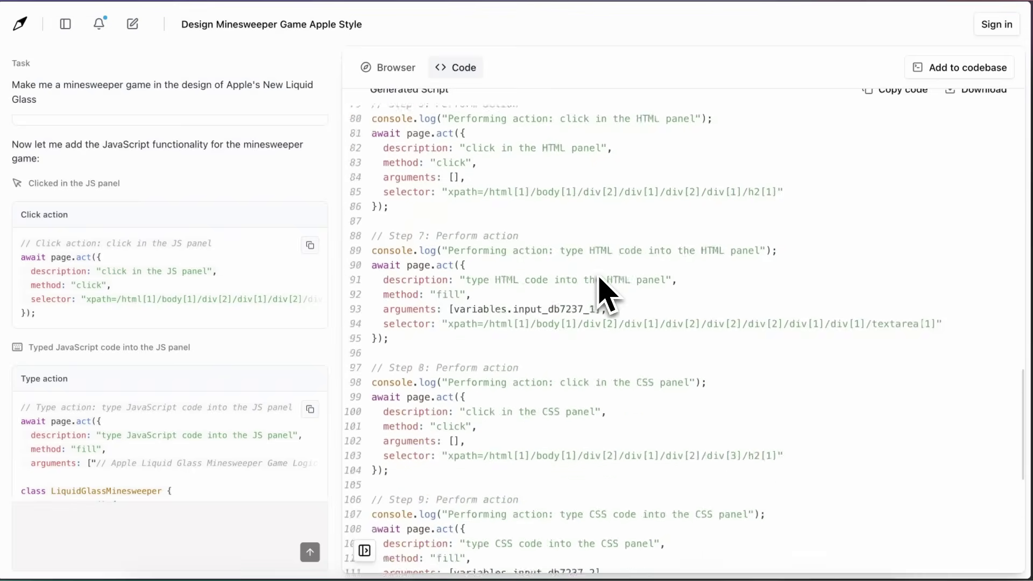
scroll(605, 253, "up", 5)
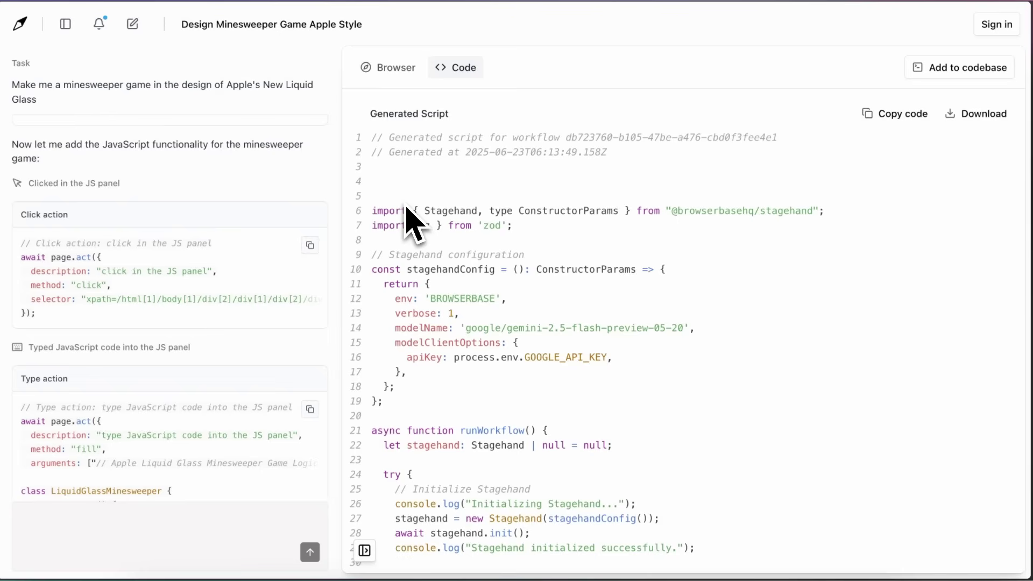
left_click(404, 70)
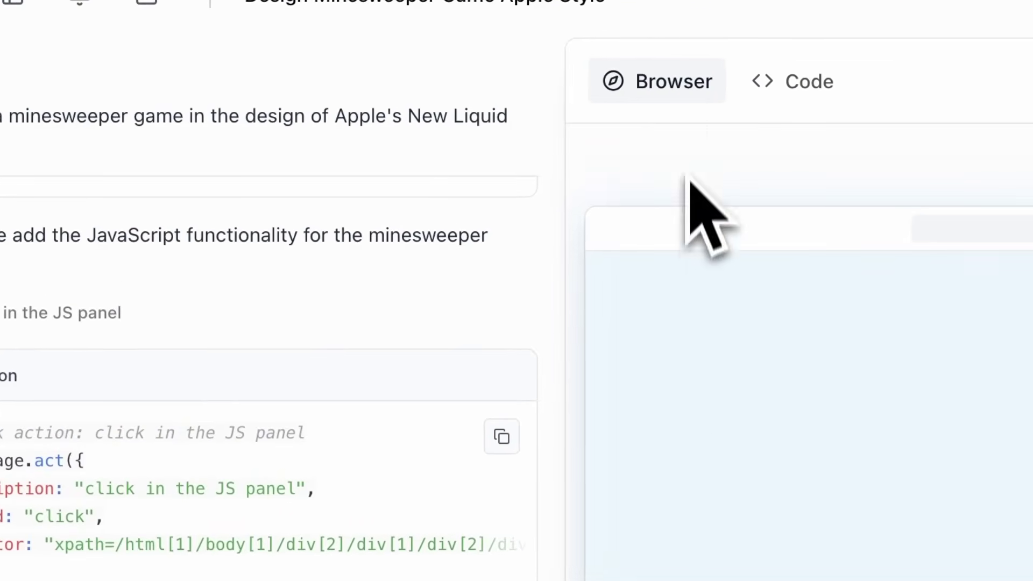
Show the generated script and reveal its npx create-director-app command via Add to codebase.
scroll(323, 522, "down", 15)
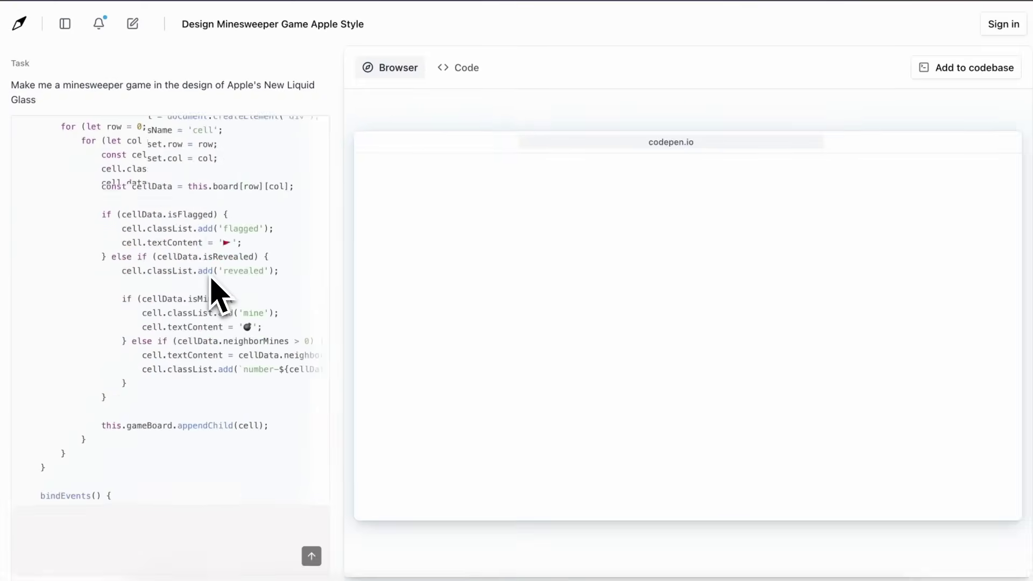
scroll(216, 296, "down", 15)
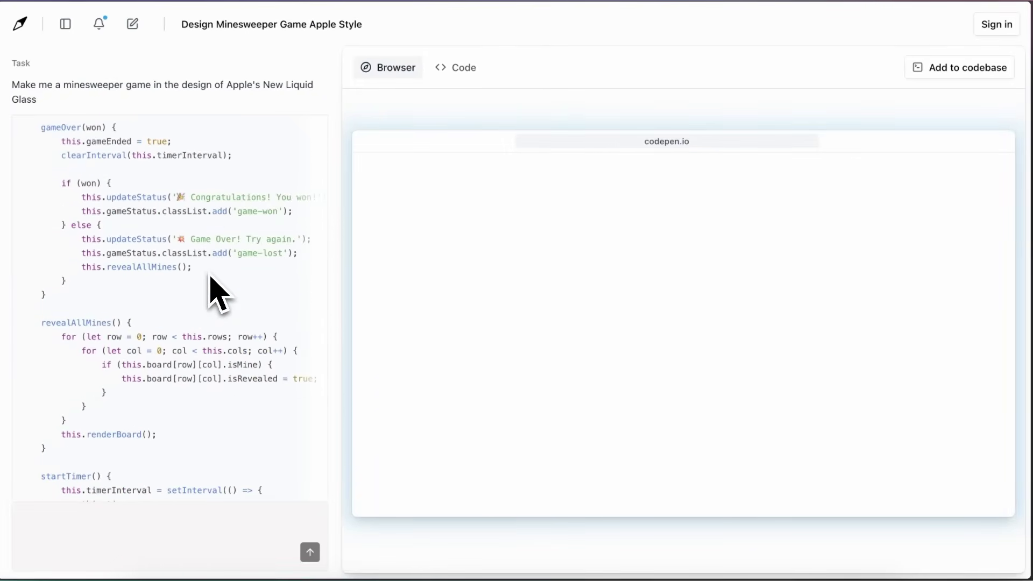
left_click(464, 68)
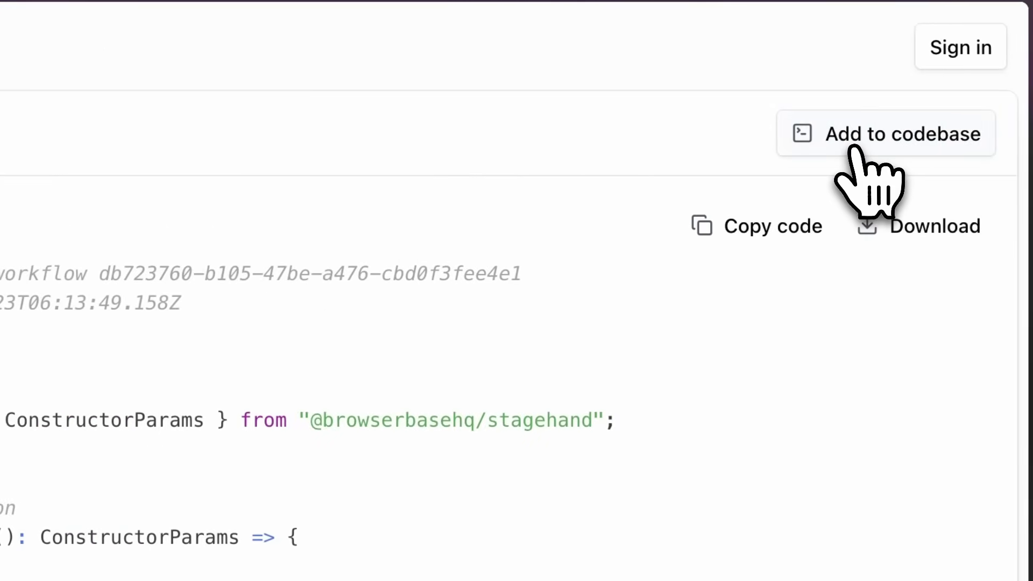
left_click(890, 149)
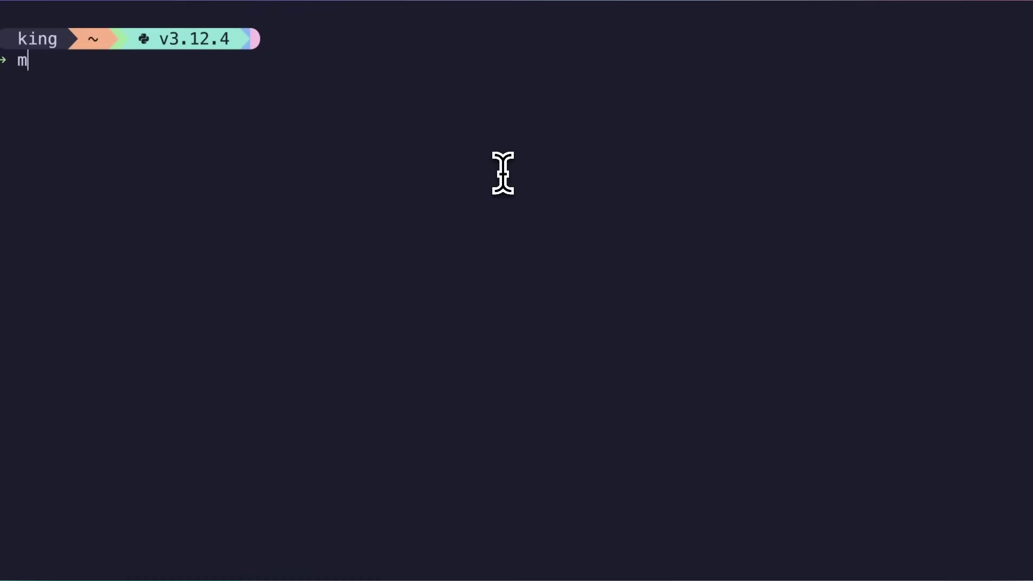
Run the pasted create-director-app command in Terminal and enter the Google API key.
key("BackSpace")
key("super+v")
key("Return")
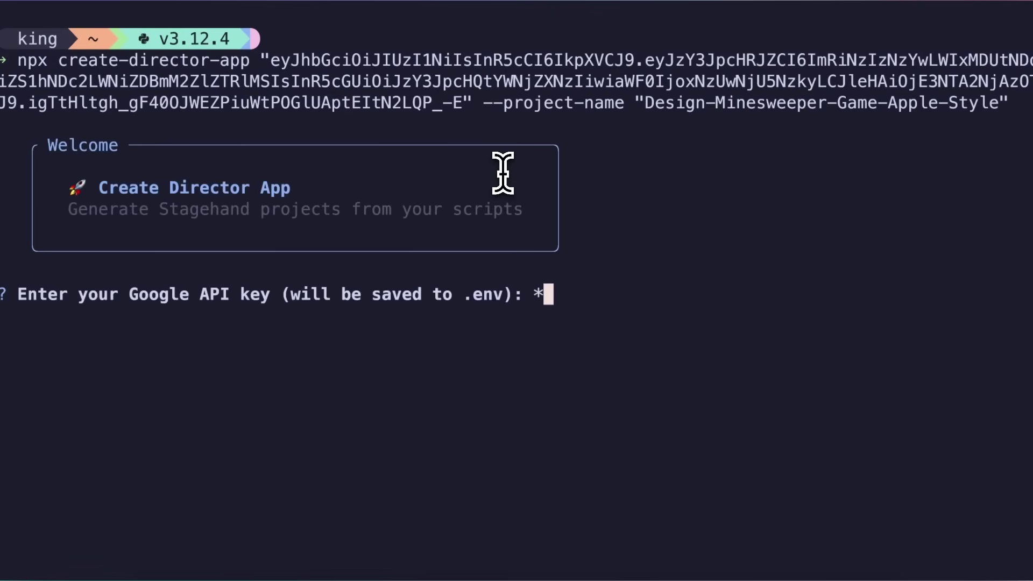
type("***")
key("Return")
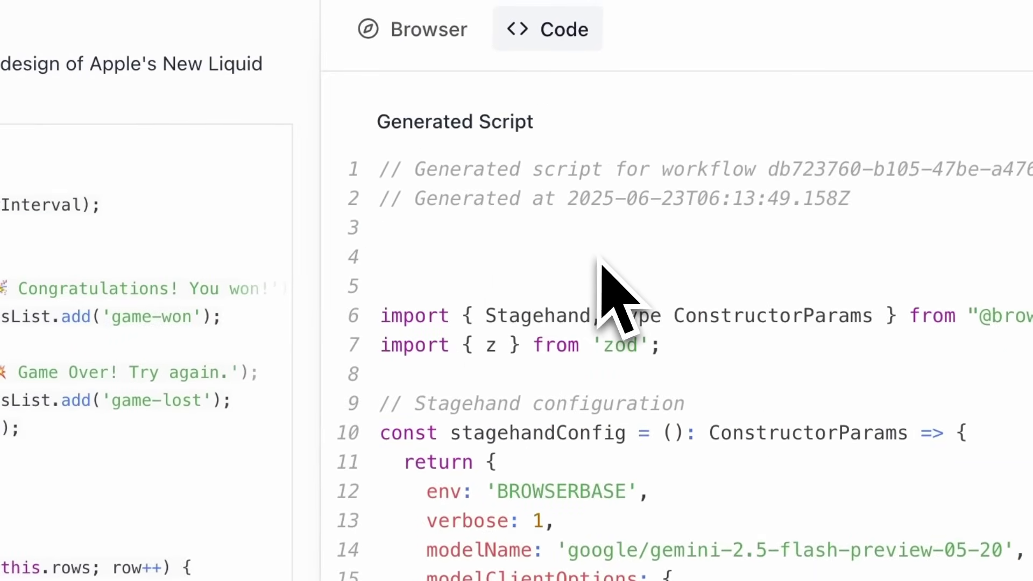
Skim the generated Stagehand script, then switch the side panel back to the codepen.io Browser preview.
scroll(455, 397, "down", 15)
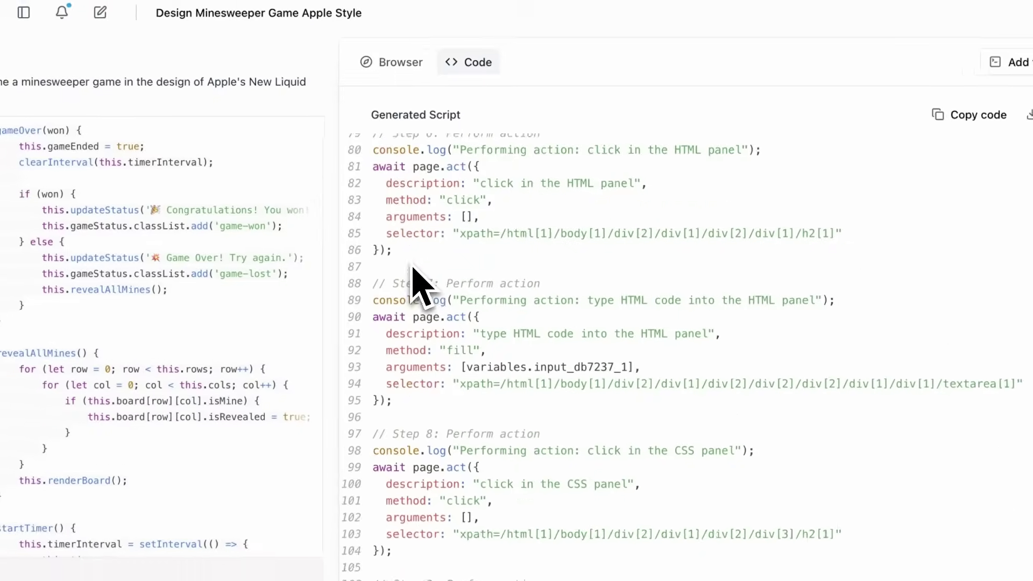
scroll(413, 269, "down", 6)
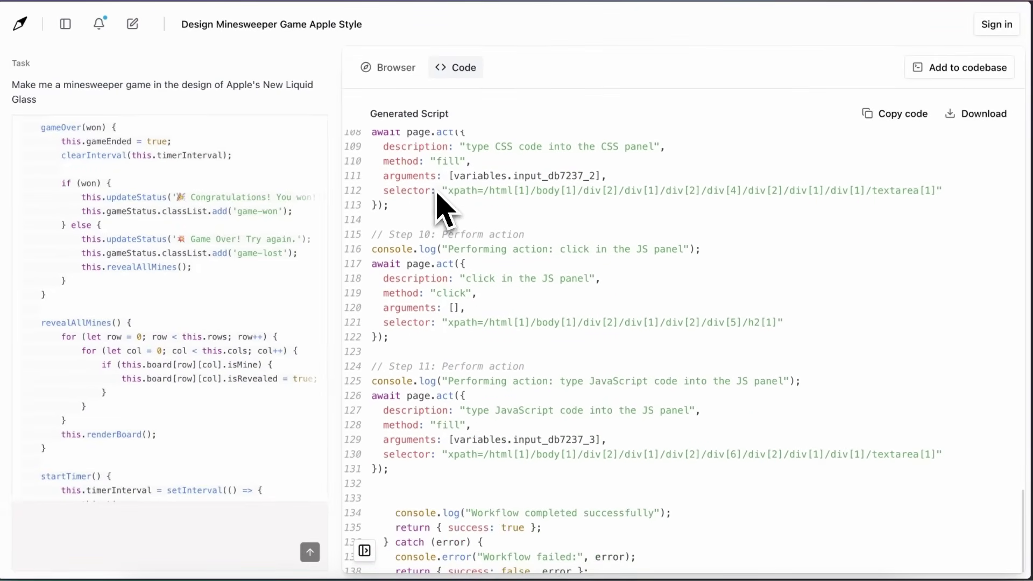
scroll(444, 191, "down", 3)
scroll(452, 188, "up", 20)
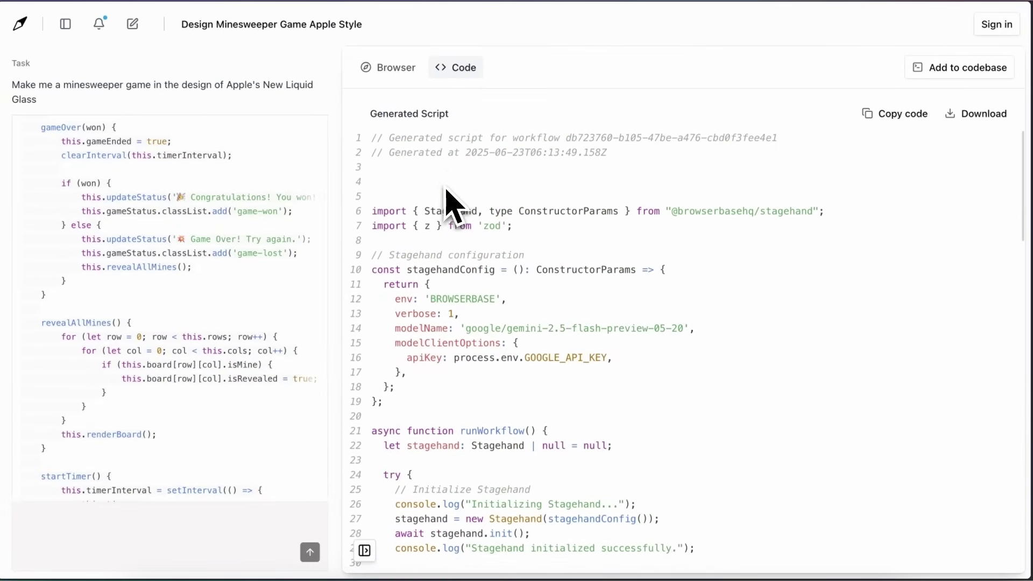
left_click(399, 73)
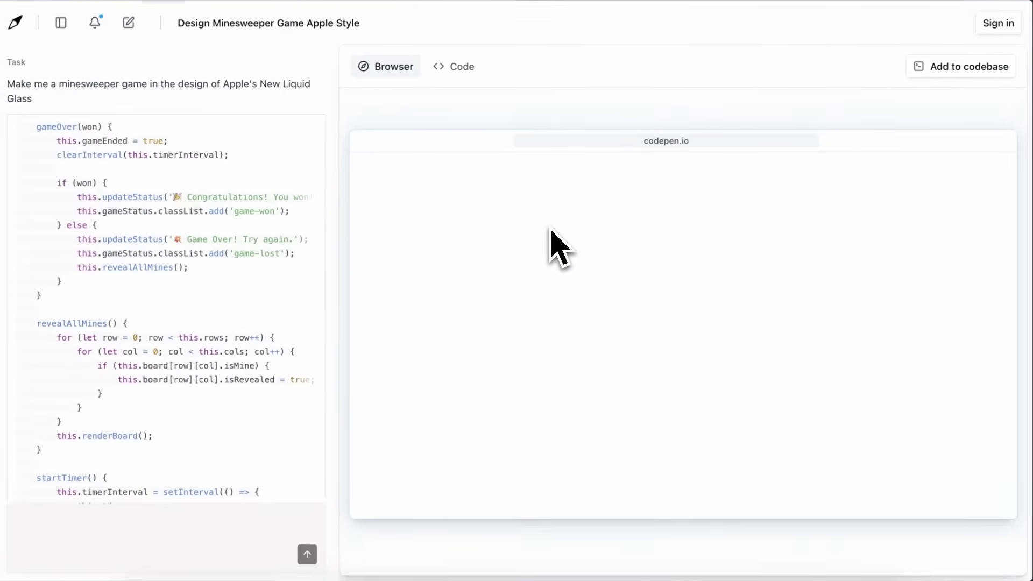
scroll(247, 269, "down", 15)
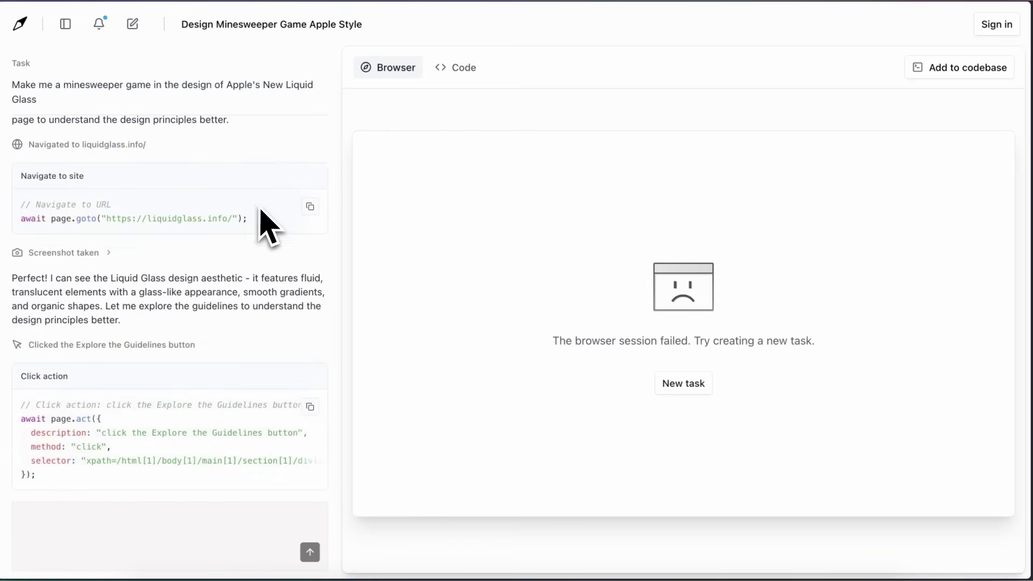
scroll(257, 211, "up", 3)
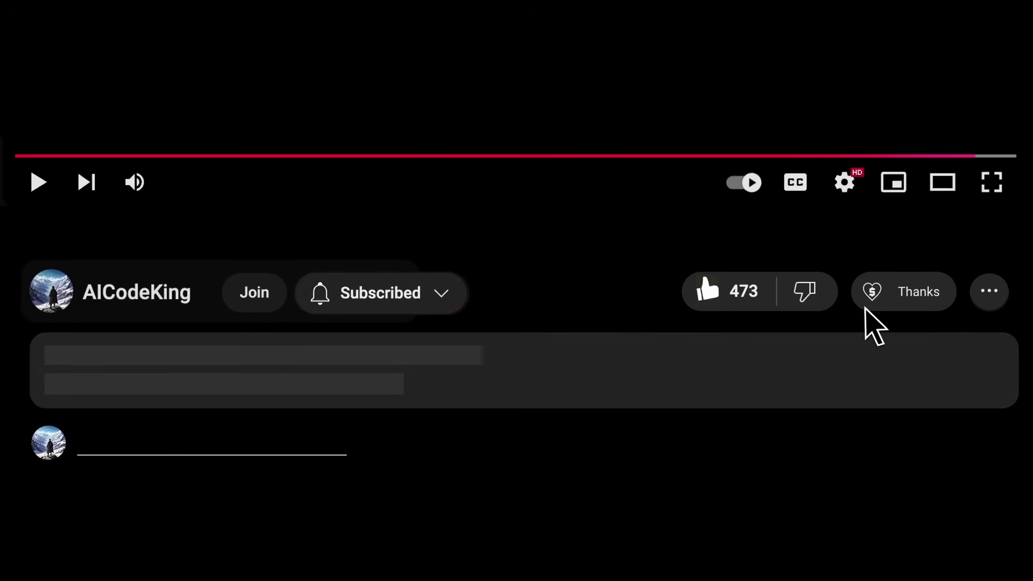
Raise the Super Thanks amount to $5.00, then bring up the channel's Bronze-to-Diamond King membership tiers.
left_click(909, 307)
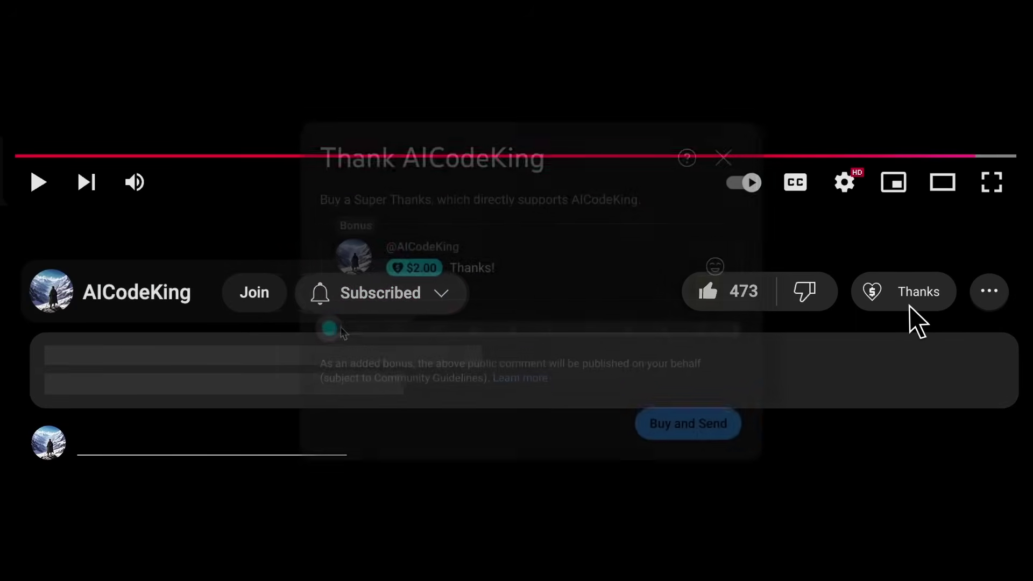
left_click_drag(269, 344, 323, 346)
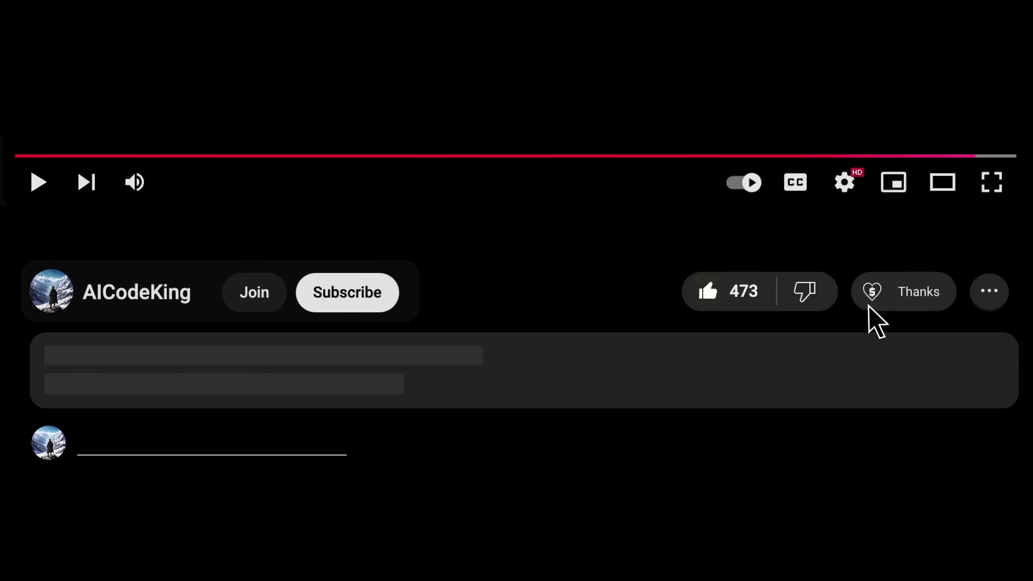
left_click(257, 308)
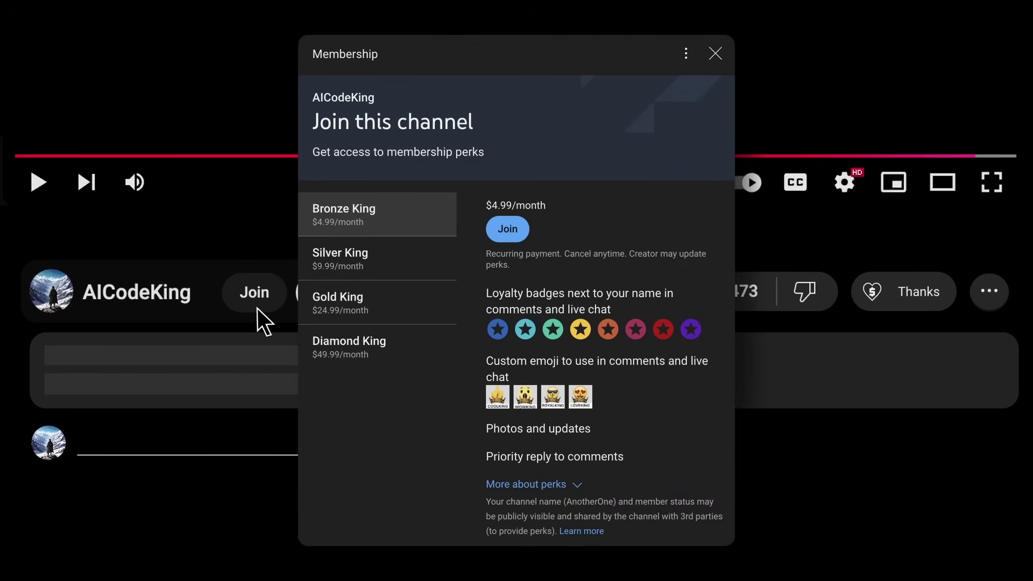